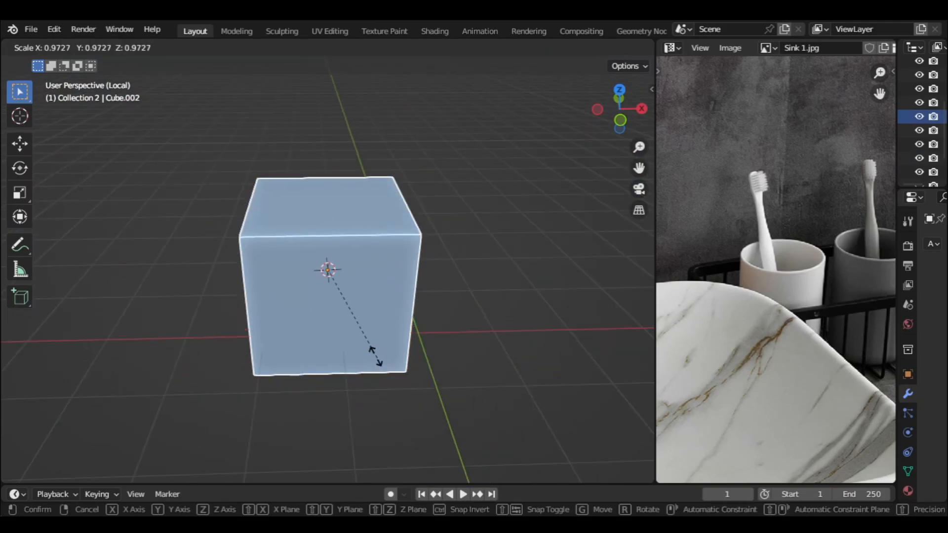
Scale the new cube down to about 0.06 of its size to suit the sink scene
key("KP_Divide")
key("s")
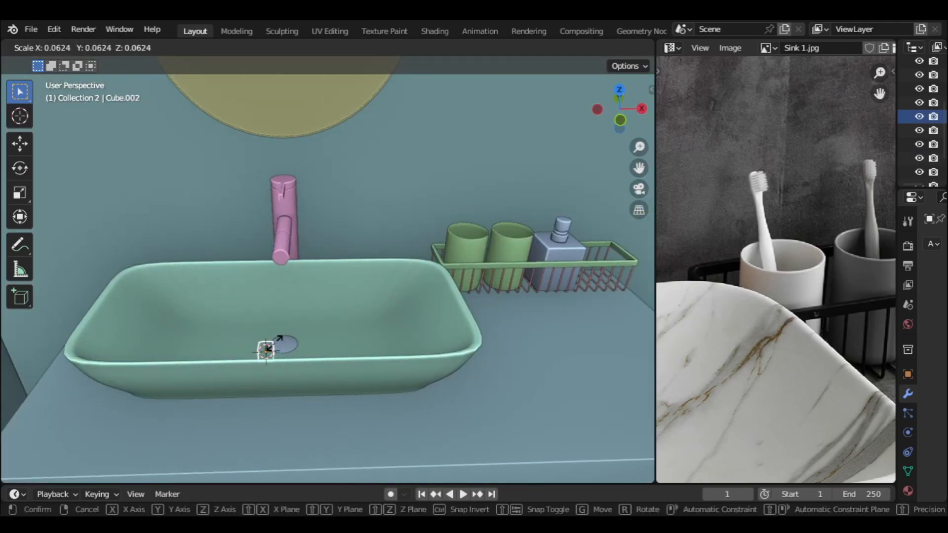
left_click(280, 340)
Isolate the small cube and flatten it to about 0.29 along Z
key("KP_Divide")
key("s")
key("z")
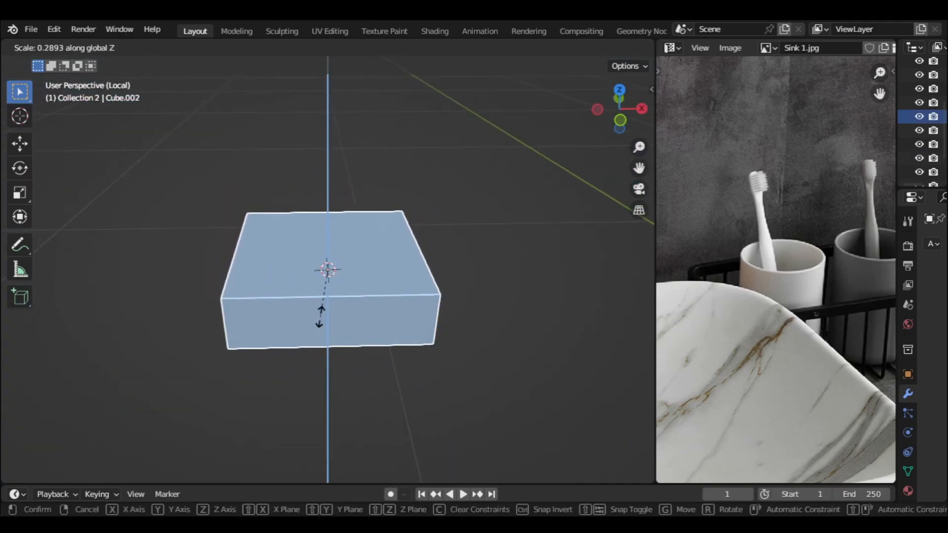
left_click(320, 317)
From the top view, narrow the box to about 0.69 along X and show it in wireframe
key("KP_7")
key("s")
key("x")
left_click(419, 318)
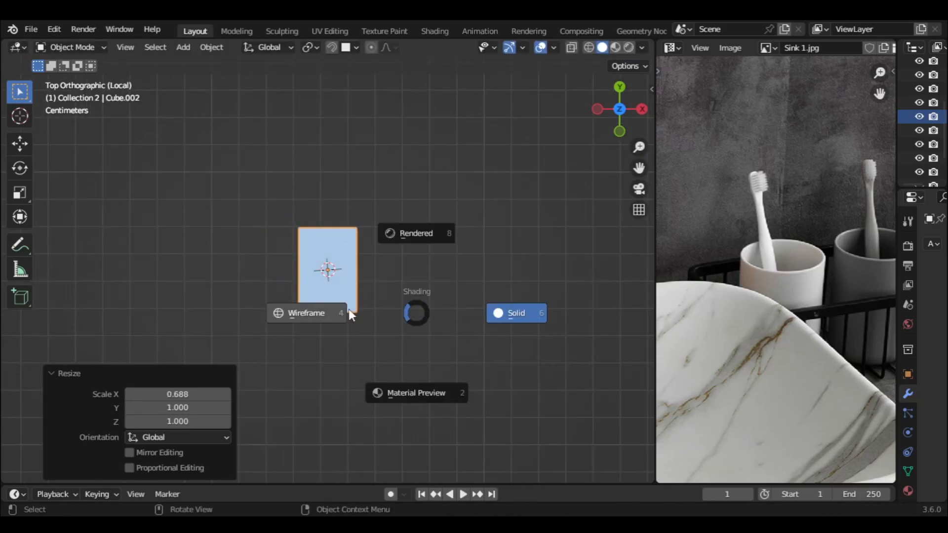
left_click(348, 310)
Stretch the box along Y into a long bar, first to about 2.8 and further in a second pass
key("s")
key("y")
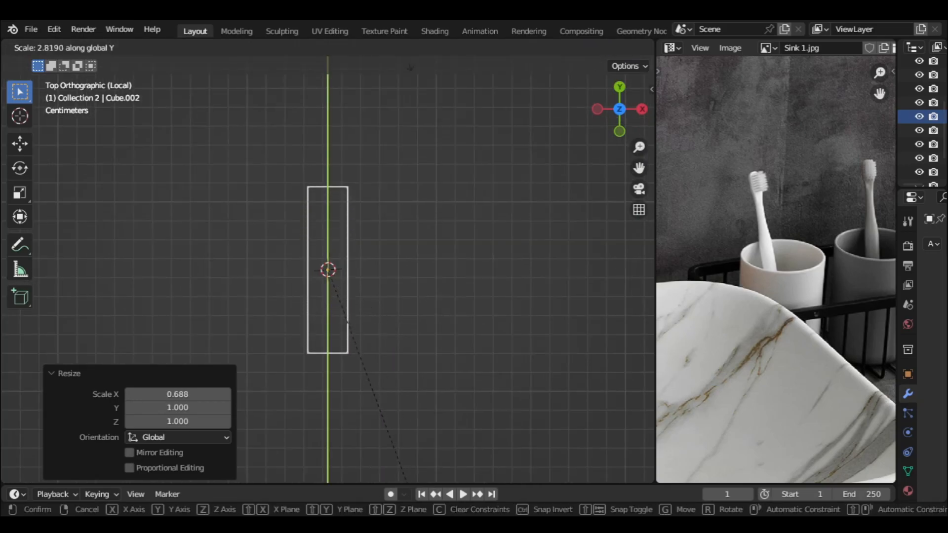
key("Return")
middle_click_drag(417, 223, 410, 280, "shift")
key("s")
key("y")
left_click(414, 352)
Narrow the bar along X in two passes to slim it to a toothbrush handle's width
scroll(413, 352, "up", 2)
key("s")
key("x")
left_click(373, 348)
key("s")
key("x")
left_click(382, 350)
Scale the bar along Z to match its thickness to the slim handle
middle_click_drag(381, 351, 380, 190)
middle_click_drag(404, 307, 374, 308)
key("s")
key("z")
left_click(348, 335)
Add one loop cut across the bar in its upper half, with a slide factor of about -0.51
key("KP_7")
key("Tab")
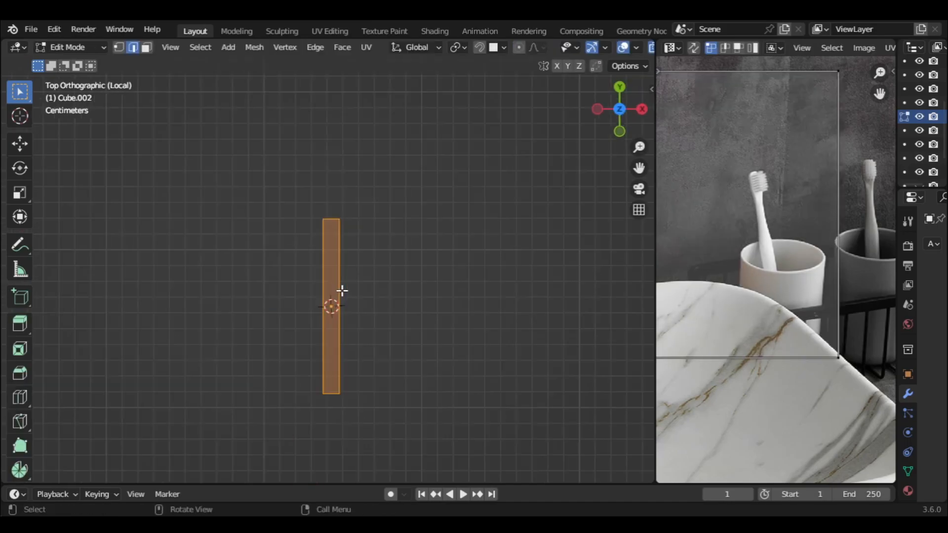
left_click(333, 289)
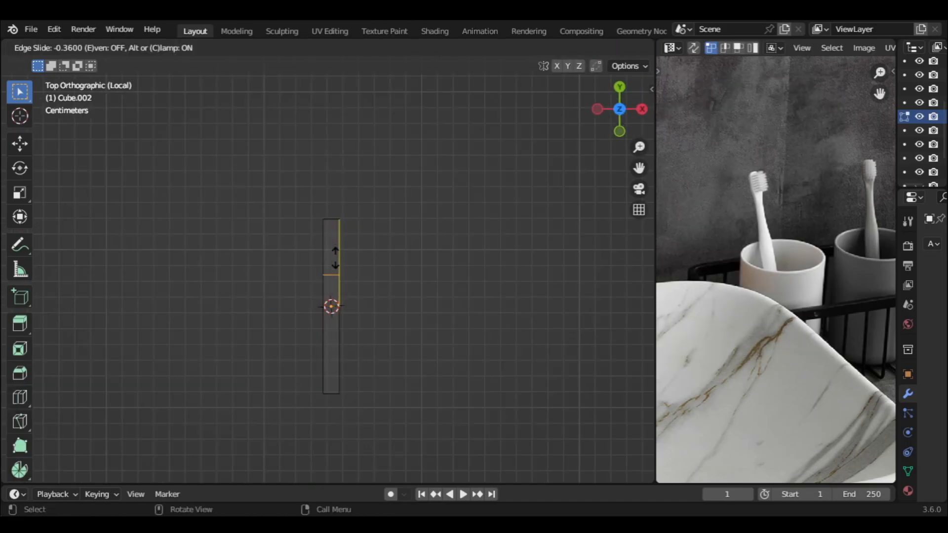
left_click(334, 244)
Bevel the new edge loop with one segment and a width of about 0.244 m
scroll(391, 288, "up", 3)
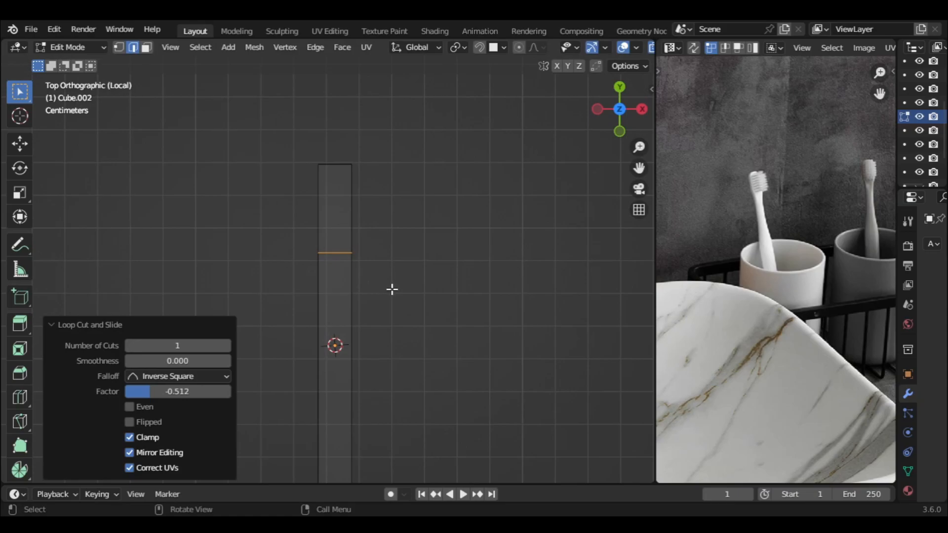
key("ctrl+b")
left_click(398, 324)
Narrow the beveled section to about 0.73 along X and shift it slightly along Y toward the handle's base
key("s")
key("x")
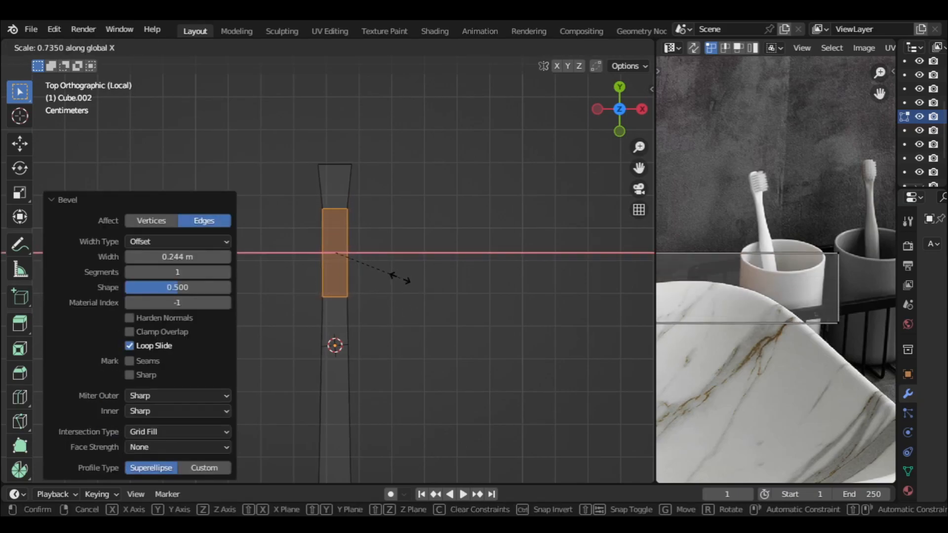
left_click(400, 279)
key("g")
key("y")
left_click(392, 258)
Extrude the bar's upper end outward and narrow the new end along X
left_click_drag(304, 154, 377, 177)
key("e")
left_click(375, 159)
key("s")
key("x")
left_click(370, 156)
Widen the bar's lower end to about 1.08 along X
scroll(380, 222, "down", 2)
middle_click_drag(381, 248, 376, 185, "shift")
left_click_drag(301, 361, 381, 398)
scroll(387, 396, "up", 2)
key("s")
key("x")
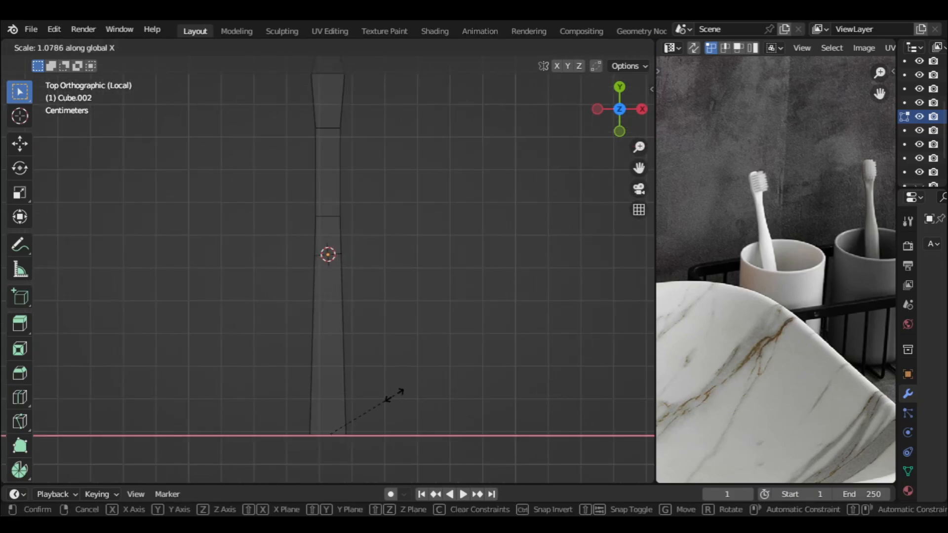
left_click(394, 395)
Extrude the bar's lower end outward and narrow the new end to about 0.72 along X
key("e")
left_click(393, 402)
key("s")
left_click(373, 420)
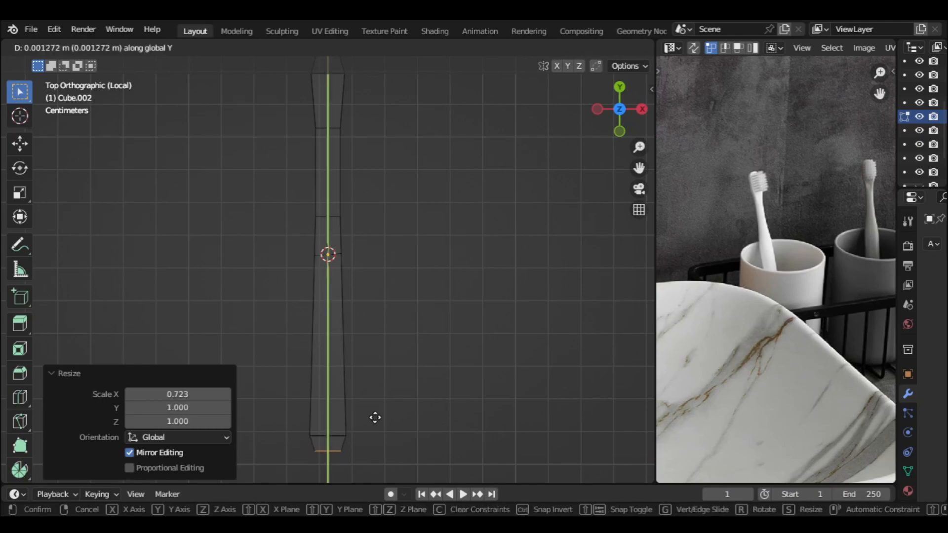
key("Tab")
Scale the whole handle along Z from the right side view to adjust its thickness
middle_click_drag(384, 345, 385, 303)
key("KP_3")
scroll(430, 302, "up", 3)
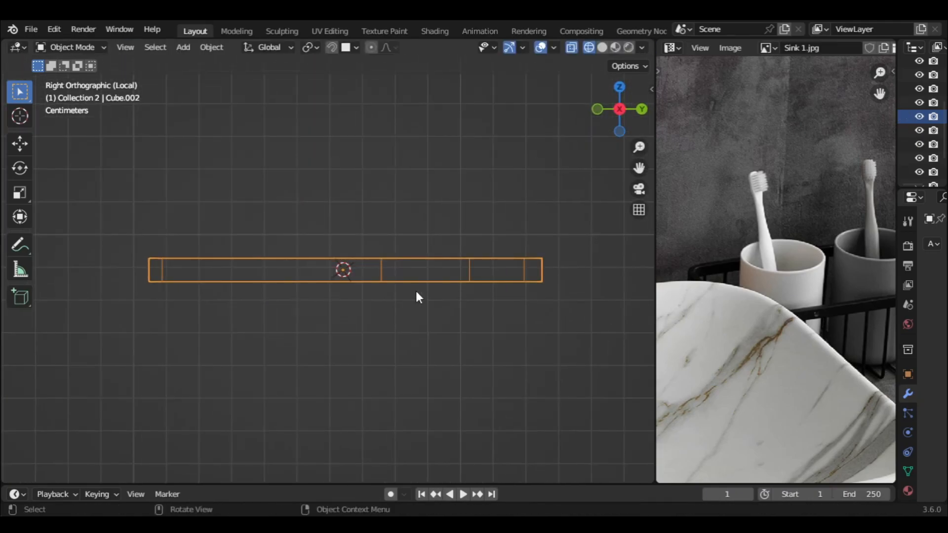
key("s")
key("z")
left_click(359, 311)
Shift the upper vertices of the neck and head along Z in two passes to taper the handle's thickness
key("Tab")
left_click_drag(373, 235, 543, 270)
key("g")
key("z")
left_click(483, 269)
key("g")
key("z")
left_click(485, 266)
Return the handle to Object Mode and display it in solid shading
middle_click_drag(484, 265, 498, 334)
key("Tab")
key("KP_7")
scroll(501, 293, "down", 2)
middle_click_drag(502, 292, 362, 198)
scroll(363, 257, "up", 2)
key("z")
left_click(429, 266)
middle_click_drag(395, 267, 424, 248)
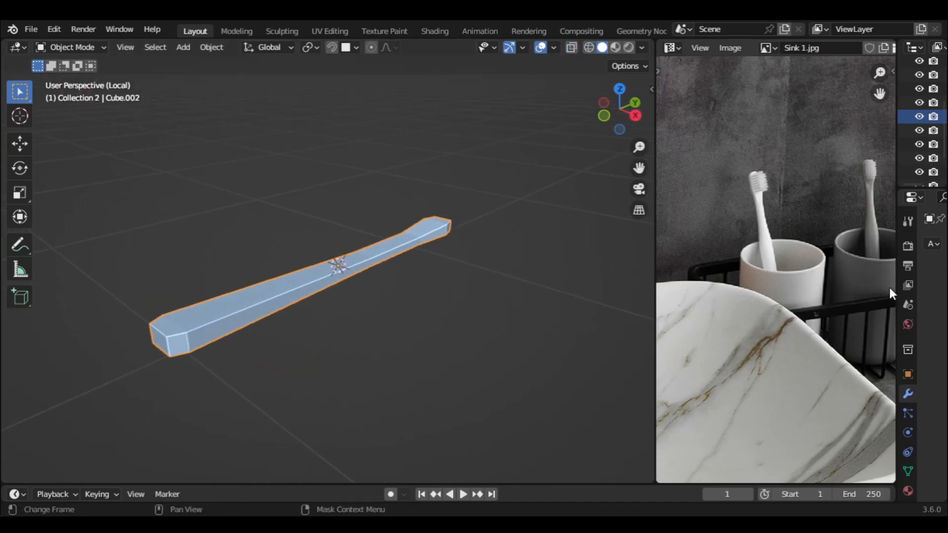
Enlarge the modifier settings area and add a Subdivision Surface modifier to the handle
left_click_drag(894, 295, 786, 295)
left_click(877, 244)
scroll(702, 445, "down", 2)
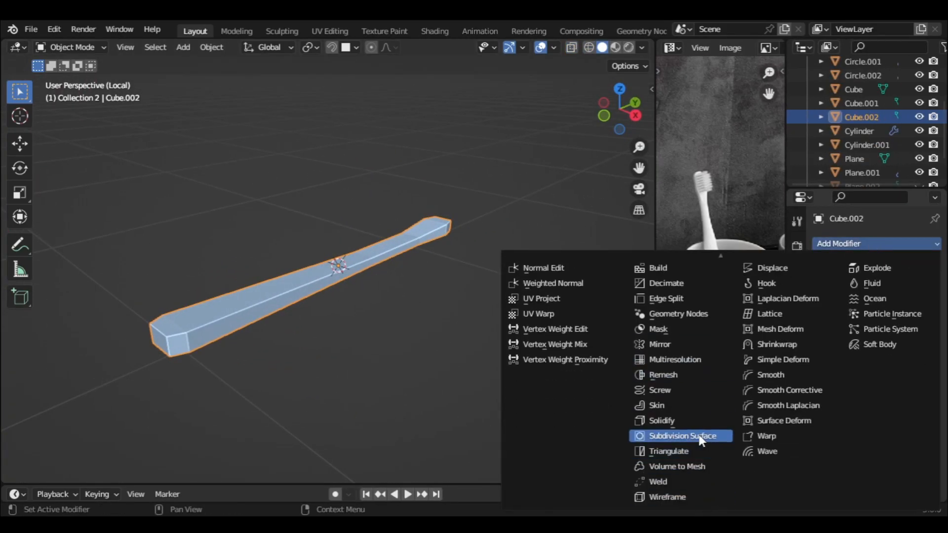
middle_click_drag(421, 271, 396, 291)
Apply smooth shading with auto smooth to the handle
right_click(396, 285)
left_click(389, 254)
right_click(383, 258)
left_click(382, 259)
mouse_move(382, 259)
middle_mouse_down()
mouse_move(407, 271)
mouse_move(451, 233)
mouse_move(455, 258)
mouse_move(334, 319)
mouse_move(267, 311)
mouse_move(357, 344)
middle_mouse_up()
key("Tab")
key("Tab")
scroll(357, 345, "up", 3)
mouse_move(364, 311)
middle_mouse_down()
mouse_move(360, 296)
mouse_move(419, 311)
mouse_move(541, 294)
middle_mouse_up()
Turn on the viewport statistics overlay and set the modifier's viewport subdivision level to 2
left_click(553, 47)
left_click(467, 159)
left_click(916, 304)
mouse_move(435, 297)
middle_mouse_down()
mouse_move(402, 302)
mouse_move(410, 285)
mouse_move(395, 320)
middle_mouse_up()
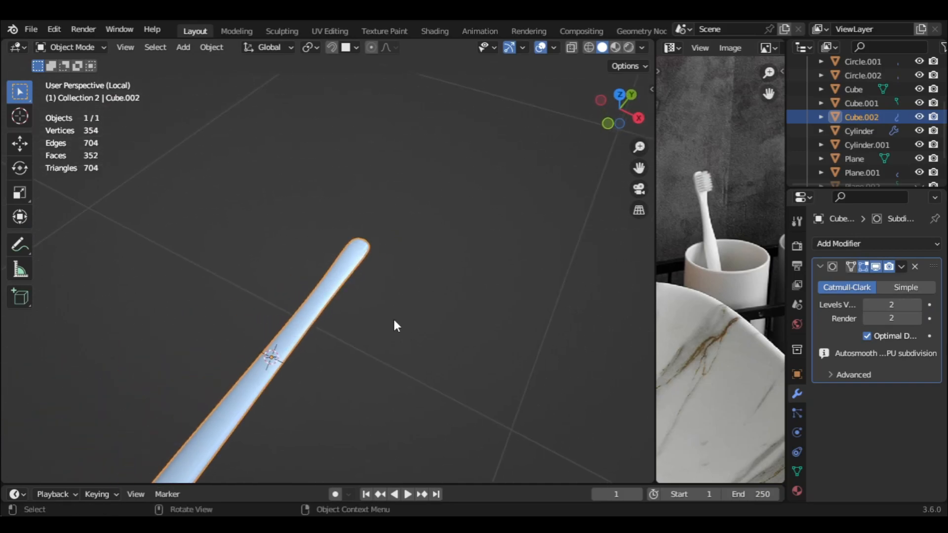
Open the handle's mesh for editing in the top view
key("KP_7")
key("Tab")
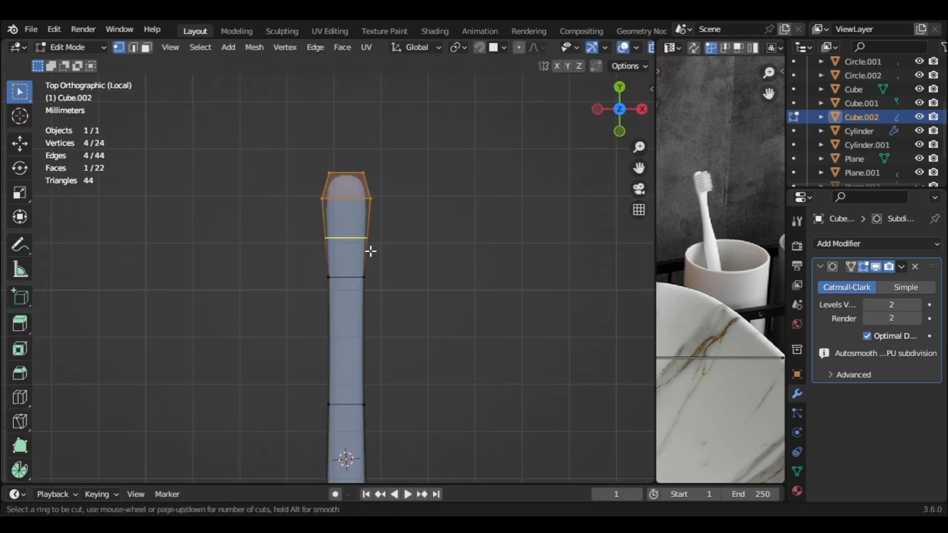
left_click(370, 252)
left_click(371, 288)
key("ctrl+z")
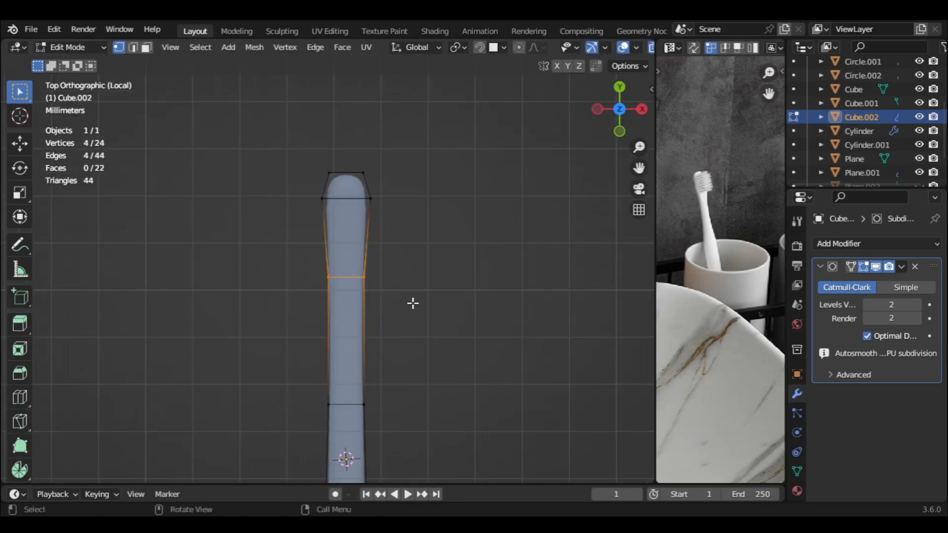
key("s")
left_click(413, 303)
Add a loop cut at factor 0.879 at the head's base, and narrow the loop beneath to 0.773 along X, shifted about 2.7 mm toward the base
left_click(377, 295)
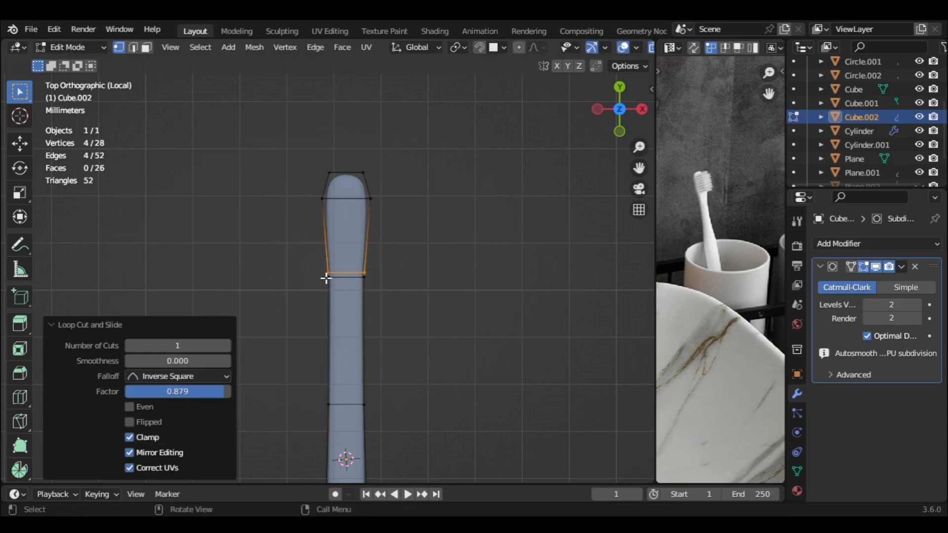
left_click(328, 277, "alt")
key("s")
key("x")
left_click(408, 297)
key("g")
key("y")
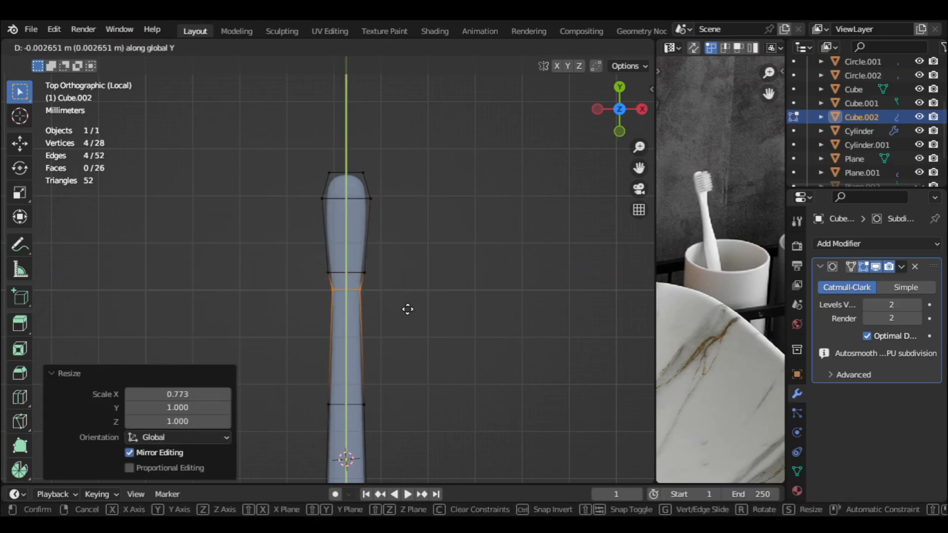
left_click(409, 309)
Scale the neck loop along X once more to refine the transition to the head, and leave mesh editing
scroll(409, 309, "down", 1)
key("s")
key("x")
left_click(385, 307)
key("Tab")
In the right side view, adjust the head's upper vertices along Z and raise the tip's upper pair about 0.47 mm
middle_click_drag(392, 307, 331, 218)
key("alt+z")
scroll(277, 226, "up", 2)
scroll(330, 217, "up", 5)
key("Tab")
left_click_drag(436, 227, 554, 250)
key("g")
key("z")
left_click(561, 250)
key("g")
key("z")
left_click(553, 242)
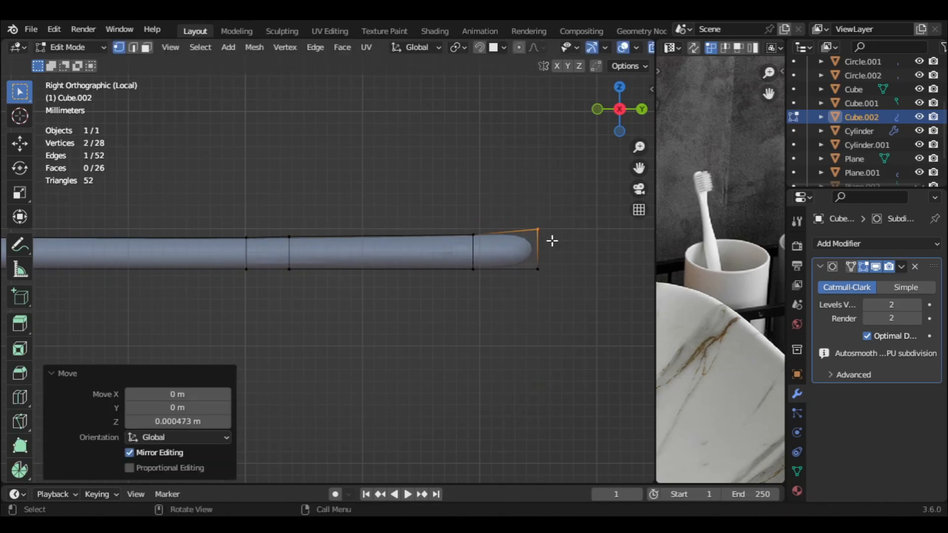
Move the head's end face outward along Y by about 2 mm to lengthen the tip
middle_click_drag(525, 233, 529, 296)
key("Tab")
scroll(520, 243, "down", 2)
middle_click_drag(521, 243, 516, 295)
scroll(515, 294, "down", 2)
left_click(516, 295)
key("Tab")
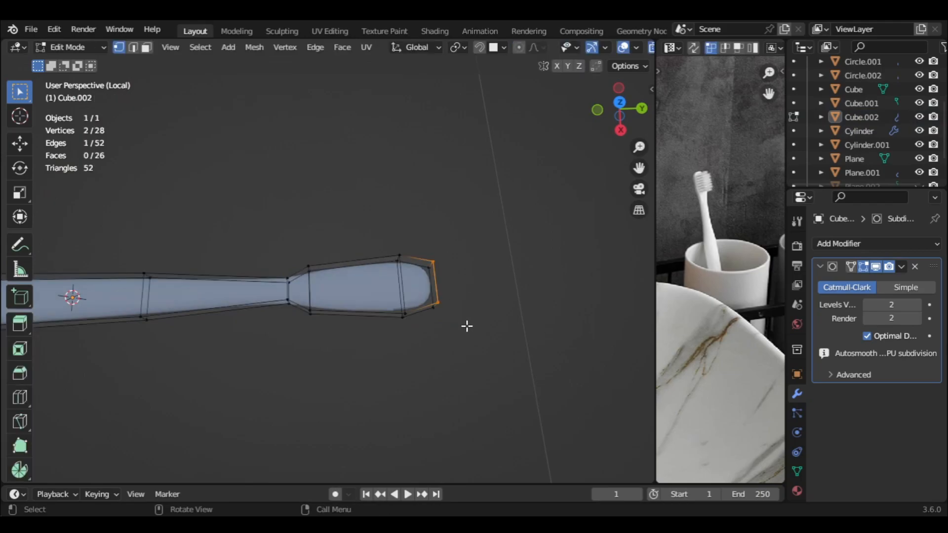
key("g")
key("x")
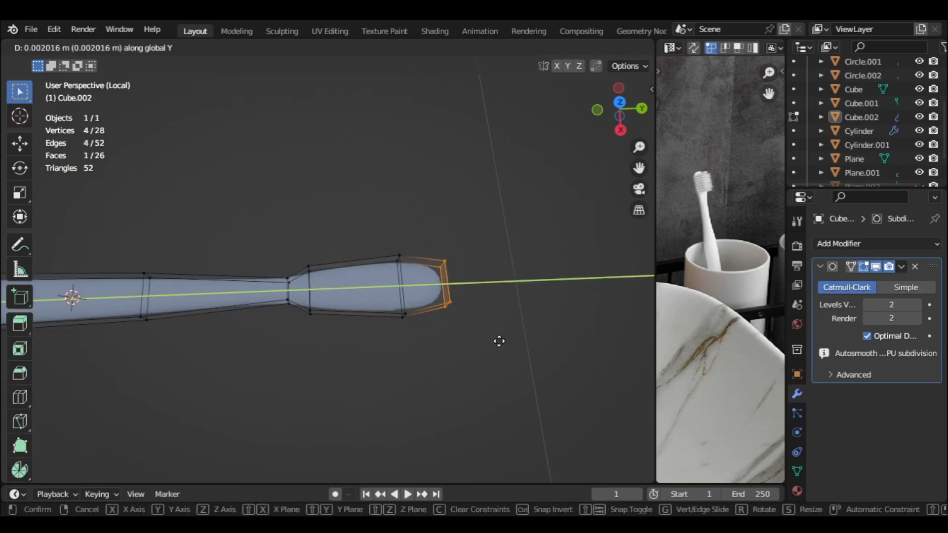
left_click(502, 339)
Select the two edge loops at the head's outer end, move them along Y, and leave mesh editing
left_click_drag(465, 361, 475, 361)
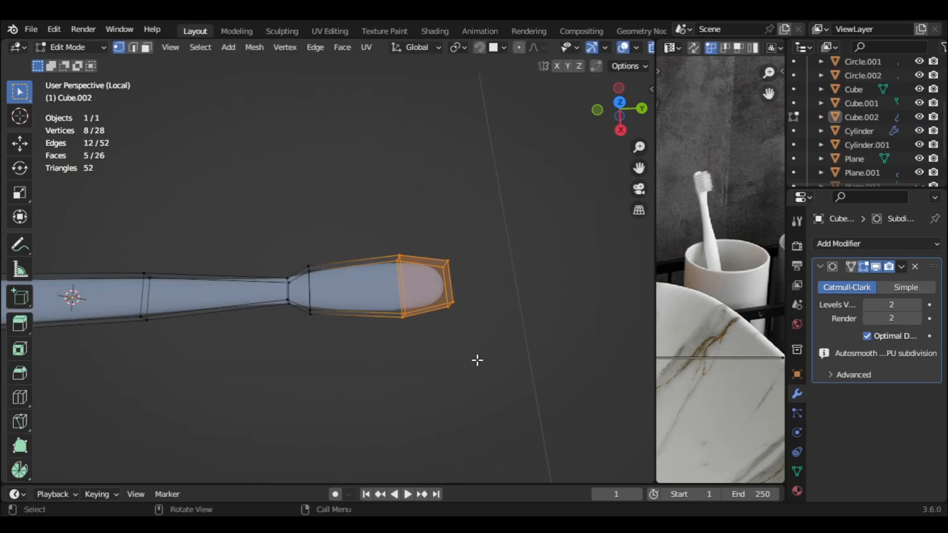
key("g")
key("y")
left_click(456, 359)
key("Tab")
Turn off X-ray and scale down the end face at the handle's base
middle_click_drag(455, 357, 394, 321)
scroll(360, 328, "down", 5)
scroll(393, 322, "up", 5)
left_click(493, 320)
key("Tab")
key("alt+z")
key("Tab")
middle_click_drag(507, 325, 441, 318, "shift")
key("Tab")
key("3")
left_click(366, 342)
key("s")
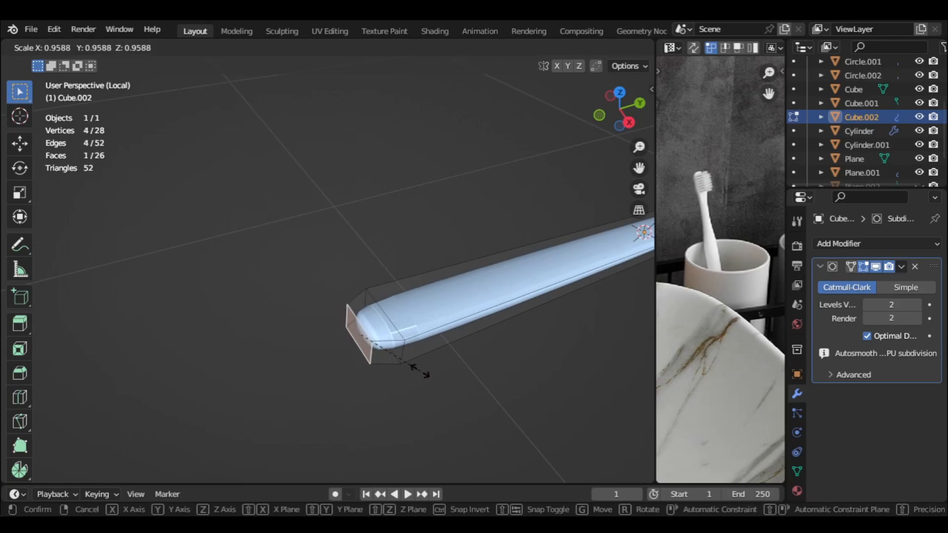
left_click(406, 360)
key("Tab")
Examine the smoothed toothbrush from the handle's base end along to the head
middle_click_drag(415, 367, 448, 394)
right_click(438, 365)
left_click(389, 262)
scroll(414, 291, "down", 5)
mouse_move(428, 303)
middle_mouse_down()
mouse_move(480, 230)
mouse_move(440, 291)
middle_mouse_up()
scroll(429, 306, "up", 6)
middle_click_drag(419, 301, 407, 325)
scroll(420, 321, "down", 6)
middle_click_drag(465, 307, 343, 300, "shift")
scroll(355, 300, "up", 7)
mouse_move(511, 304)
middle_mouse_down("shift")
mouse_move(428, 295)
mouse_move(503, 305)
middle_mouse_up("shift")
scroll(427, 295, "up", 2)
Inset the three top faces of the brush head
key("Tab")
left_click(443, 299)
left_click(552, 301, "shift")
key("i")
left_click(523, 319)
middle_click_drag(525, 274, 268, 209)
key("Tab")
Apply the toothbrush's object transform and scale the inset head faces along X
key("ctrl+a")
left_click(529, 331)
key("Tab")
key("s")
key("x")
left_click(569, 326)
key("Tab")
key("Tab")
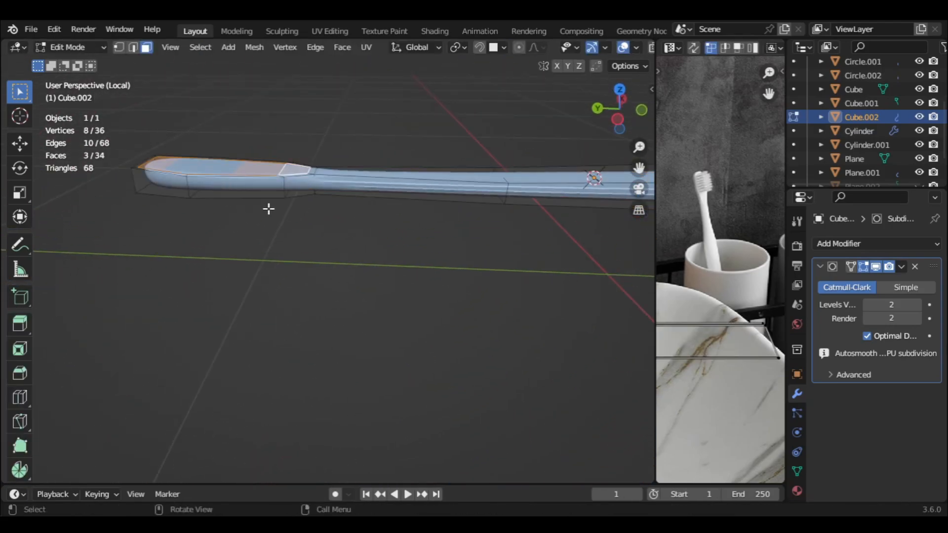
Add a loop cut at factor -0.924 on the handle just below the head's base
scroll(316, 210, "up", 2)
left_click(354, 199)
left_click(246, 198)
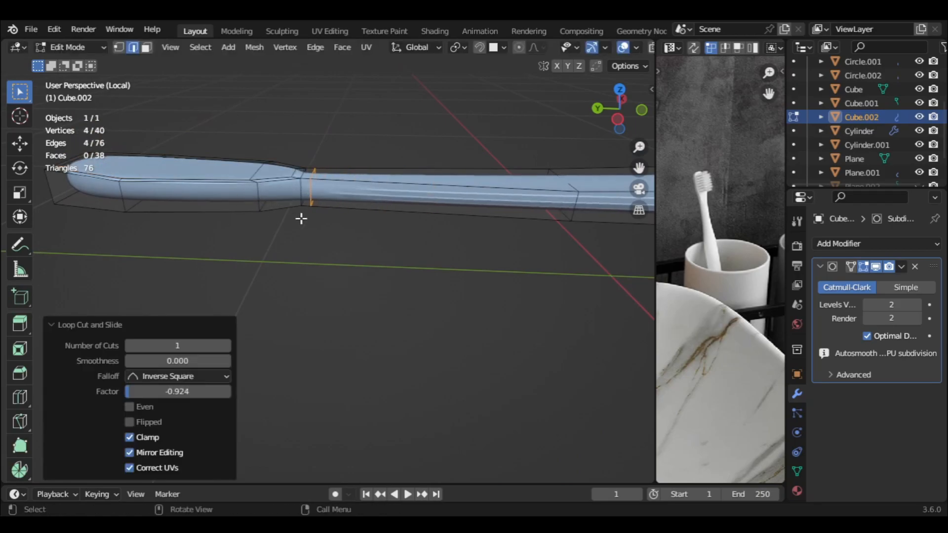
key("Tab")
scroll(385, 232, "down", 3)
scroll(278, 247, "down", 1)
Add a lengthwise loop cut around the sides of the toothbrush
key("Tab")
middle_click_drag(393, 235, 292, 328, "shift")
left_click(234, 331)
scroll(289, 316, "up", 2)
key("Tab")
In the top view, move the head's outer vertices about 2.8 mm along Y toward the neck to shorten the head
key("KP_1")
key("KP_7")
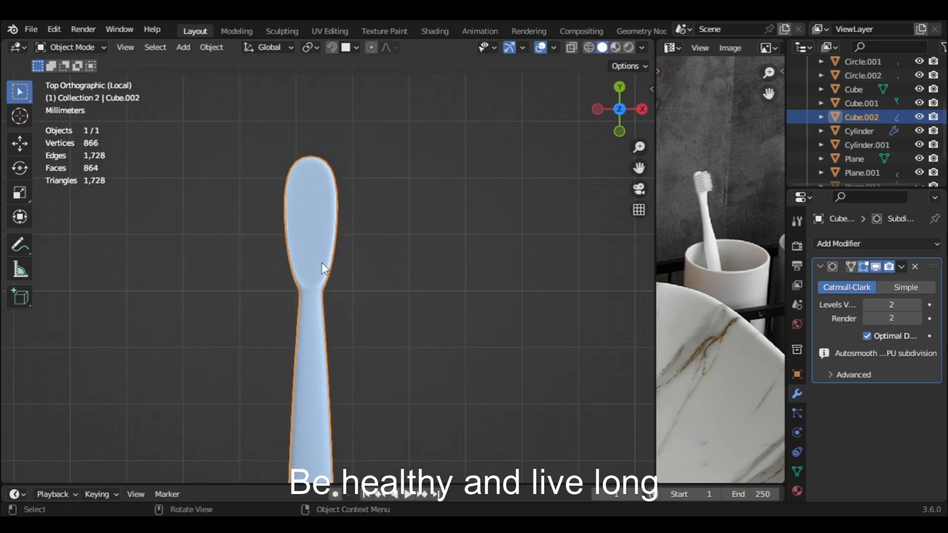
key("Tab")
left_click_drag(255, 134, 394, 210)
key("g")
key("y")
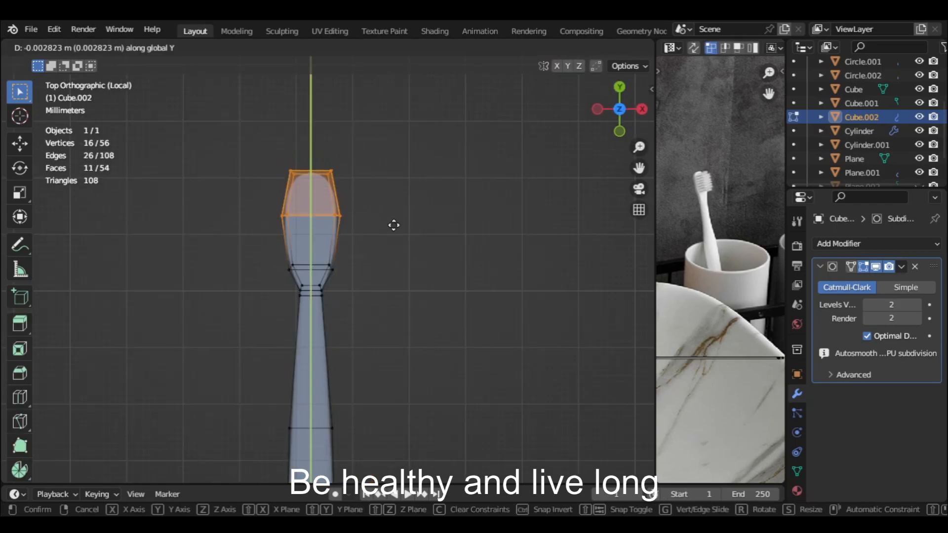
left_click(394, 227)
key("Tab")
Scale the head's outer vertices along X to adjust the head's width
key("Tab")
key("s")
key("x")
left_click(390, 228)
key("Tab")
Add a loop cut at factor 0.934 in the upper handle section and narrow it slightly along X
middle_click_drag(389, 230, 344, 377)
key("KP_7")
key("Tab")
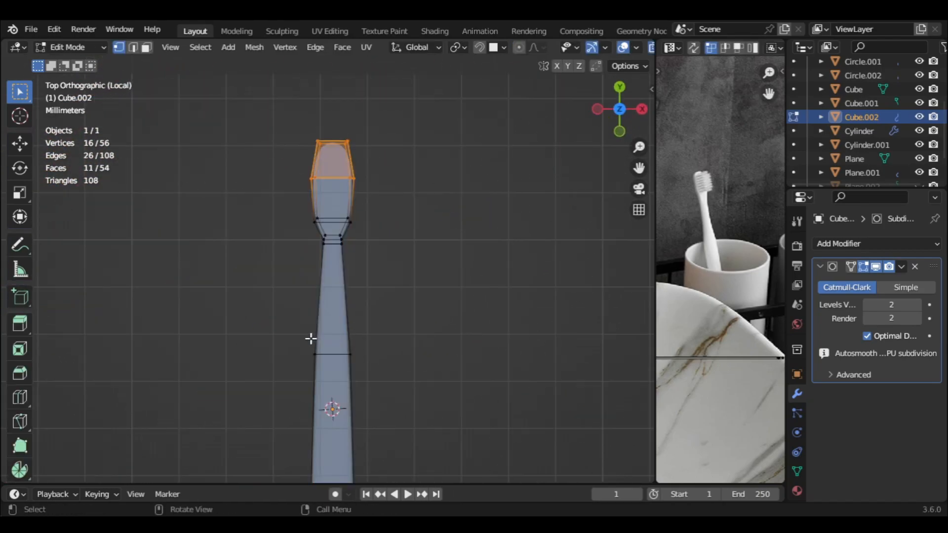
key("ctrl+r")
left_click(341, 334)
left_click(345, 351)
key("s")
key("x")
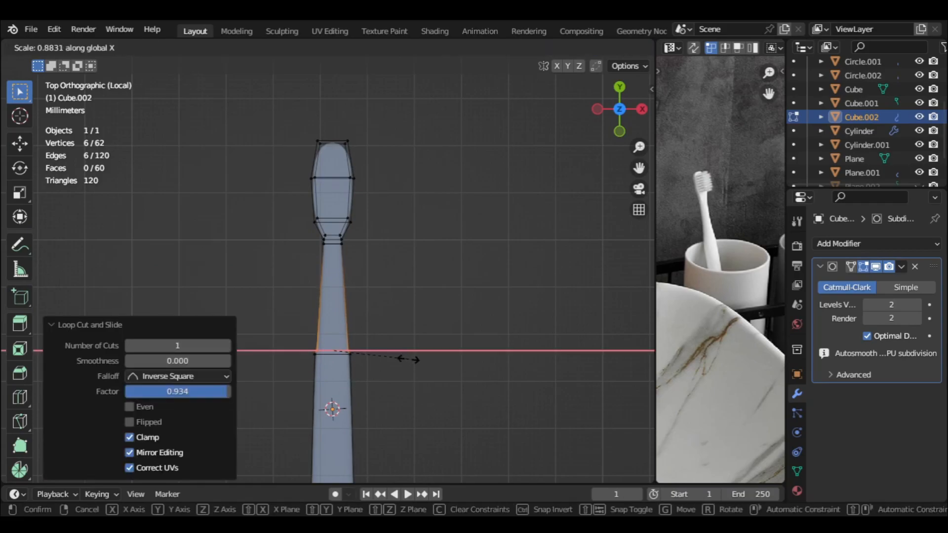
left_click(394, 355)
Move the new loop along Y toward the head and narrow it to about 0.58 along X for a slim neck
key("g")
key("y")
left_click(389, 341)
key("Tab")
key("Tab")
key("s")
key("x")
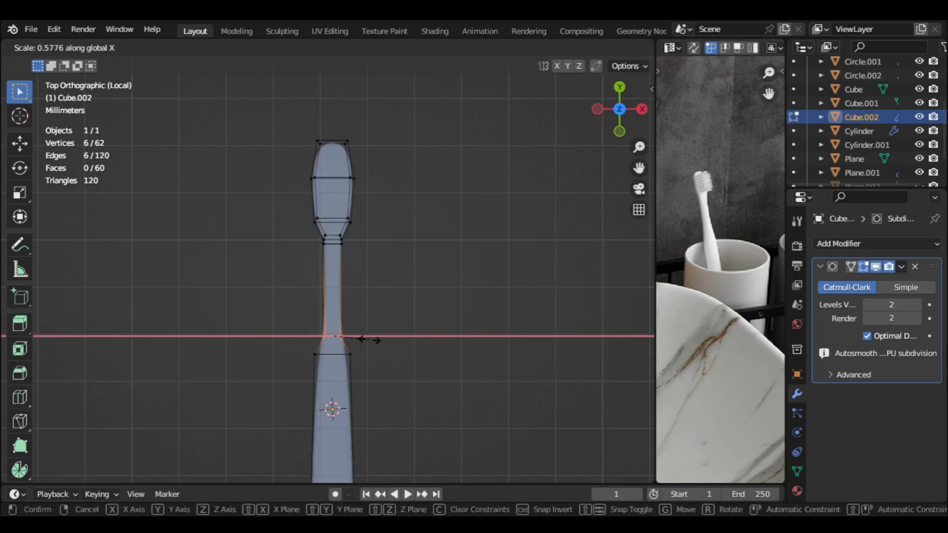
left_click(368, 338)
key("Tab")
Add a loop cut at factor 0.727 below the handle's shoulder and slide it toward the head by 0.149
scroll(376, 345, "down", 2)
key("Tab")
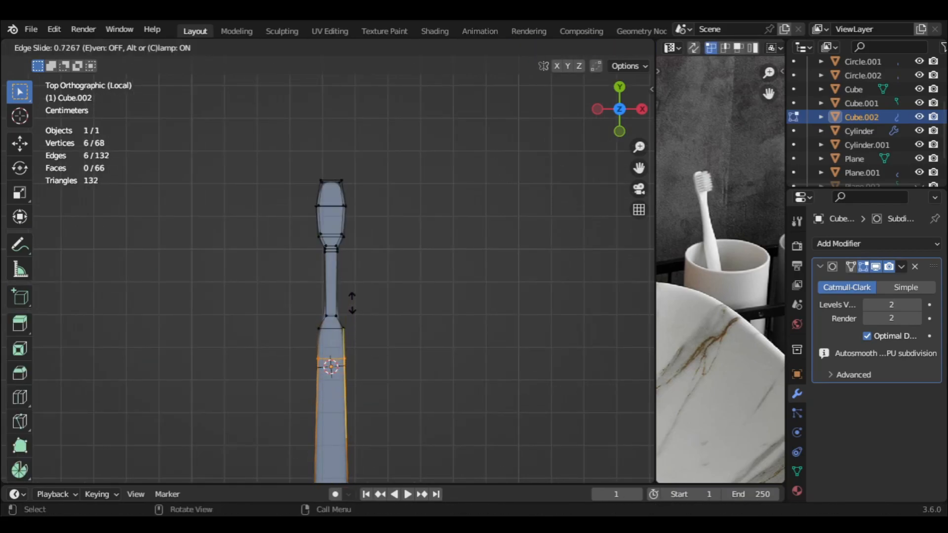
left_click(352, 303)
key("Tab")
middle_click_drag(384, 332, 256, 332)
scroll(260, 336, "up", 4)
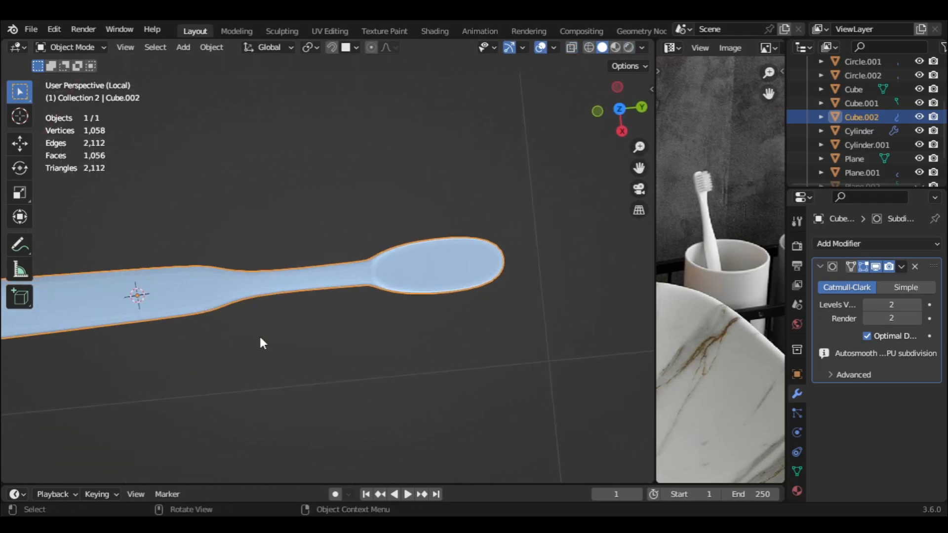
key("Tab")
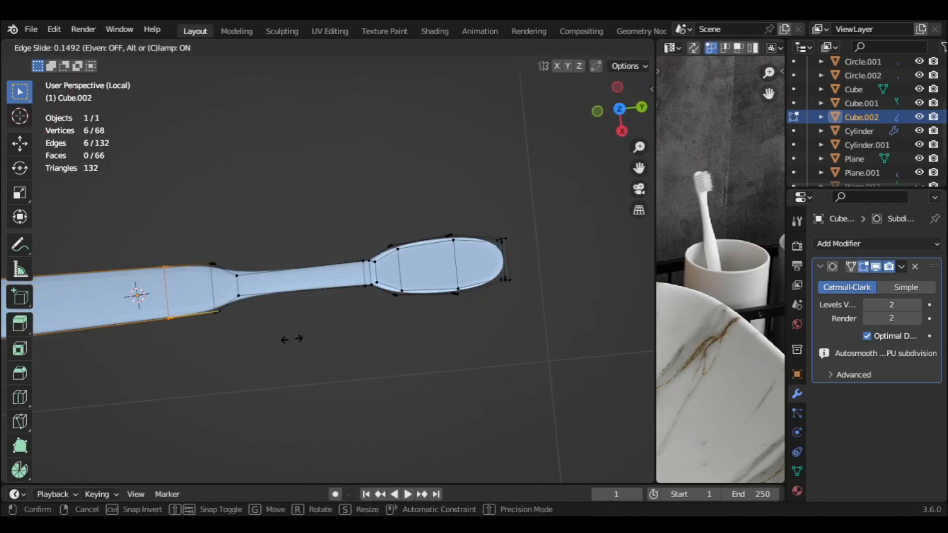
left_click(291, 339)
key("Tab")
Compare the toothbrush's smoothness at subdivision level 1 and restore the viewport and render levels to 2
middle_click_drag(292, 336, 271, 266)
scroll(365, 363, "up", 4)
mouse_move(365, 363)
middle_mouse_down()
mouse_move(357, 327)
mouse_move(363, 353)
middle_mouse_up()
key("Tab")
middle_click_drag(430, 321, 378, 324, "shift")
key("Tab")
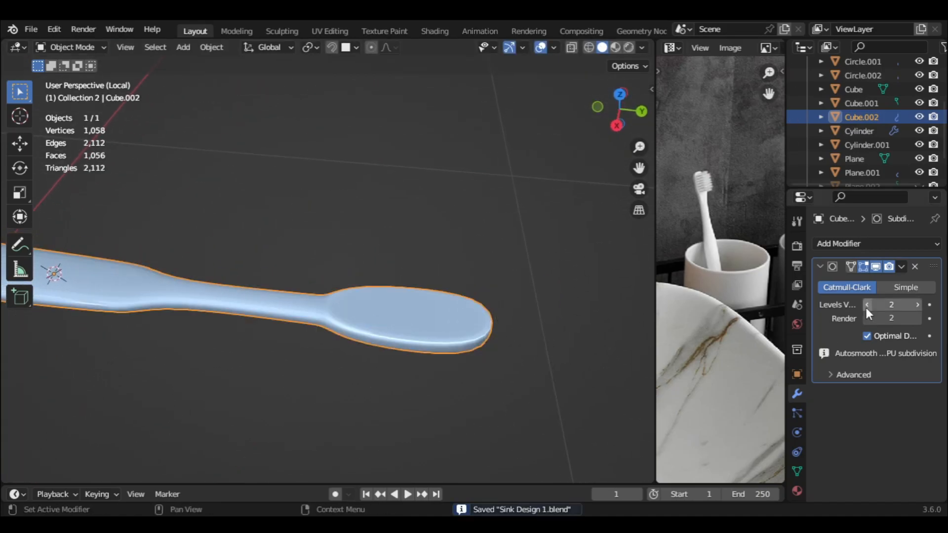
middle_click_drag(452, 371, 462, 301)
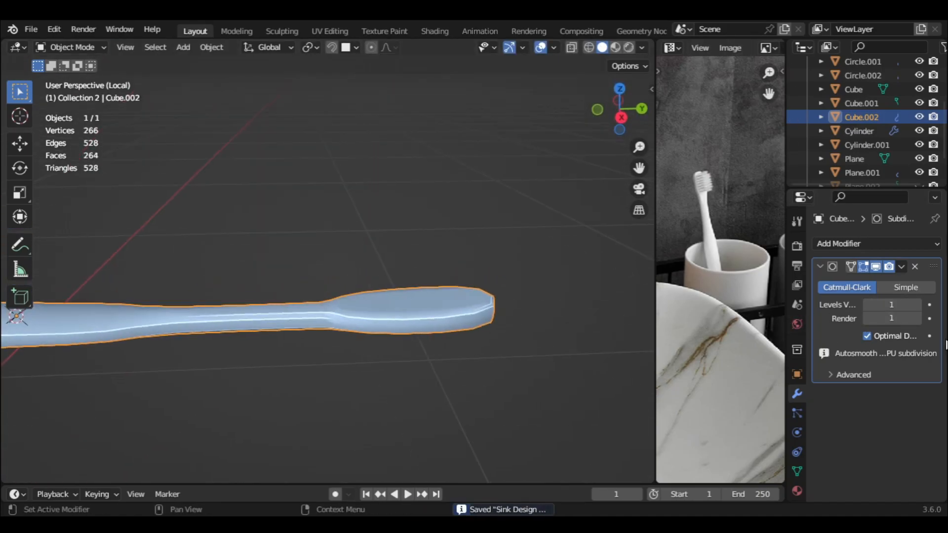
left_click(918, 306)
left_click(919, 318)
Select the head's three inset top faces and snap the 3D cursor to them
key("Tab")
scroll(395, 341, "up", 3)
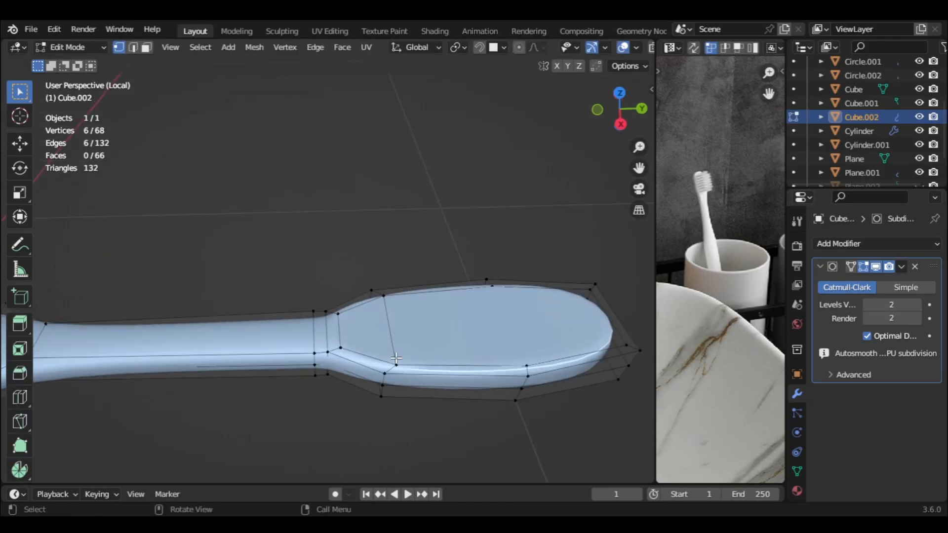
left_click(371, 334)
left_click(480, 330, "shift")
key("Tab")
key("Tab")
left_click(557, 322, "shift")
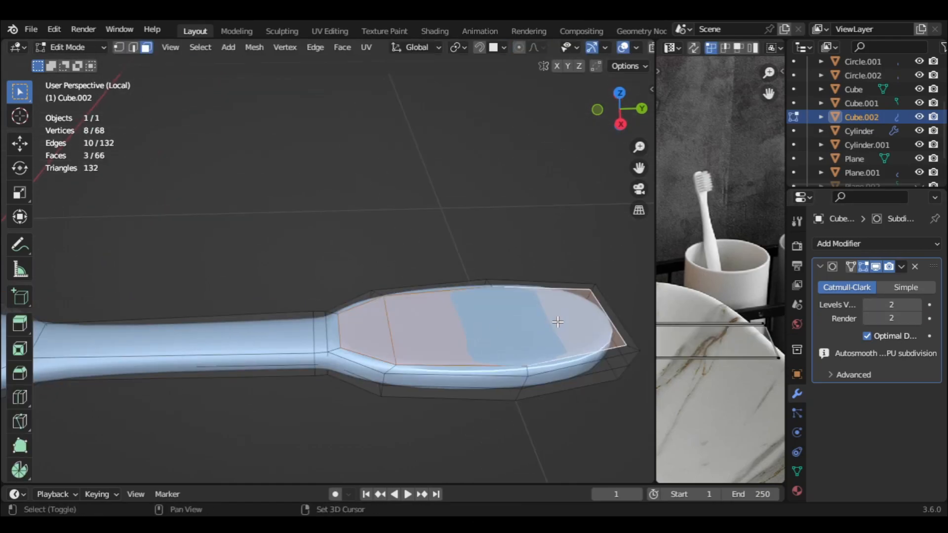
key("alt+z")
key("shift+s")
key("2")
key("Tab")
Add a 12-vertex cylinder at the 3D cursor and scale it down to roughly the head's width
key("alt+z")
key("shift+a")
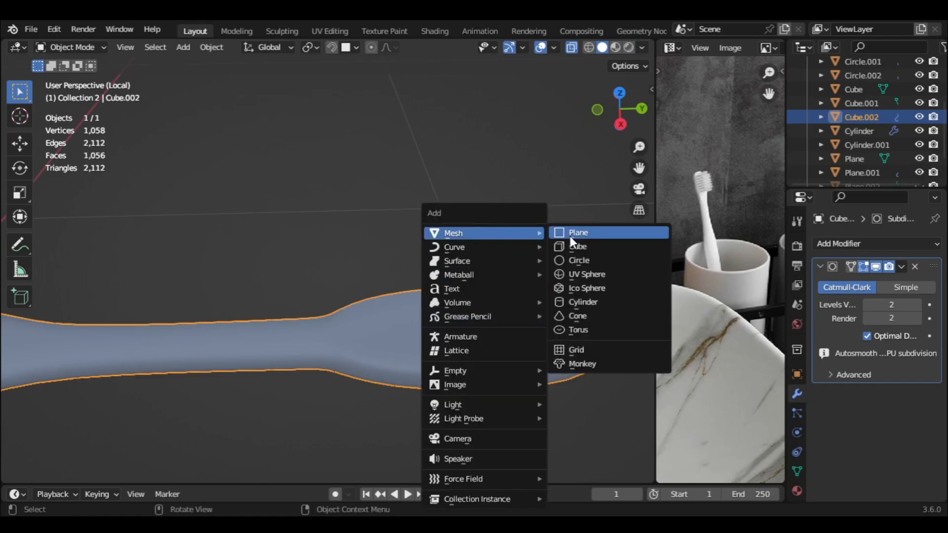
left_click(582, 302)
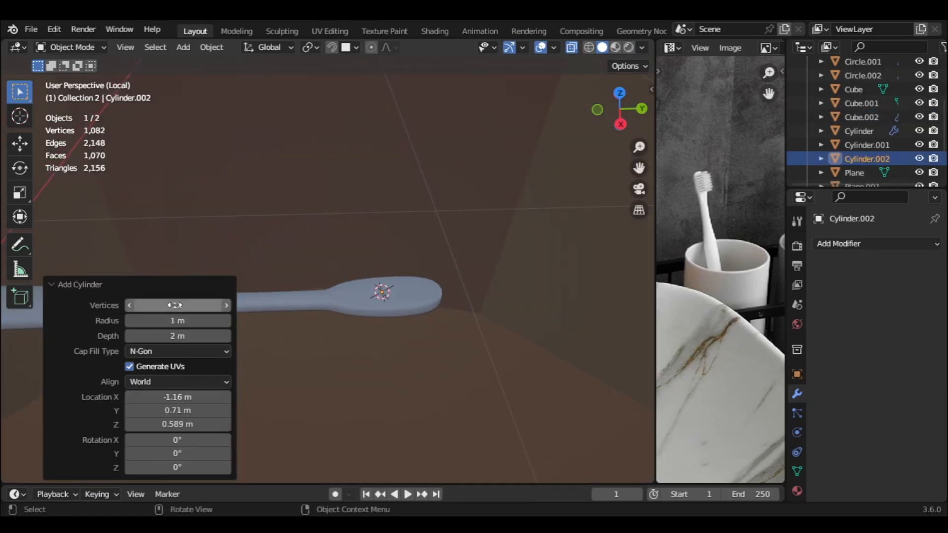
key("s")
left_click(394, 309)
key("s")
left_click(404, 320)
key("s")
left_click(406, 322)
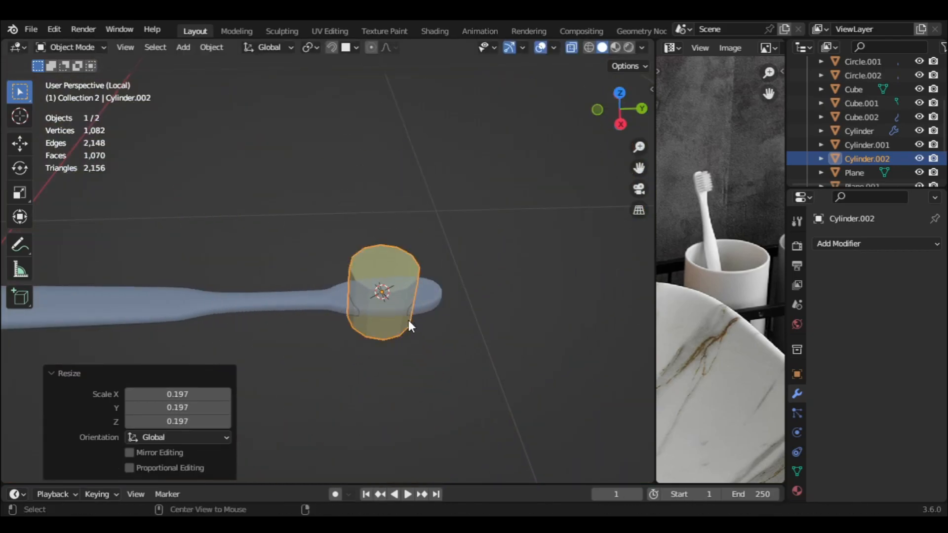
Shrink the cylinder further to bristle-tuft thickness and stretch it along Z by about 4.34
scroll(414, 331, "up", 3)
key("s")
left_click(460, 335)
middle_click_drag(462, 348, 459, 324)
key("s")
key("z")
left_click(484, 82)
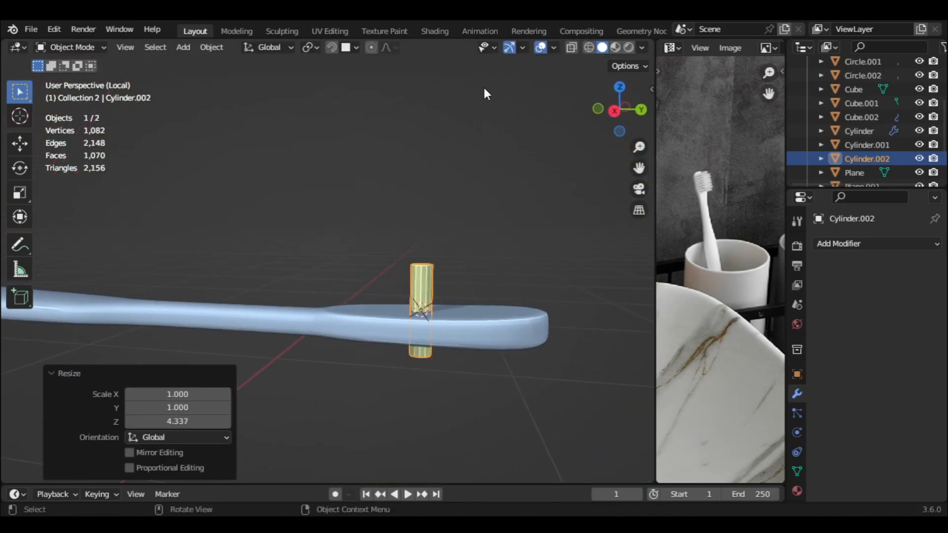
In the side view, raise the cylinder along Z until its base sits at the head's top surface
key("KP_1")
scroll(446, 285, "up", 4)
key("KP_3")
scroll(447, 288, "down", 3)
key("alt+z")
key("g")
key("z")
left_click(474, 282)
Thin the cylinder by scaling it in X and Y only
middle_click_drag(474, 281, 495, 383)
key("s")
key("shift+z")
left_click(468, 318)
Lower the cylinder's top face by about 0.0028 m along Z to shorten the bristle tuft
key("Tab")
left_click_drag(438, 222, 483, 267)
key("g")
key("z")
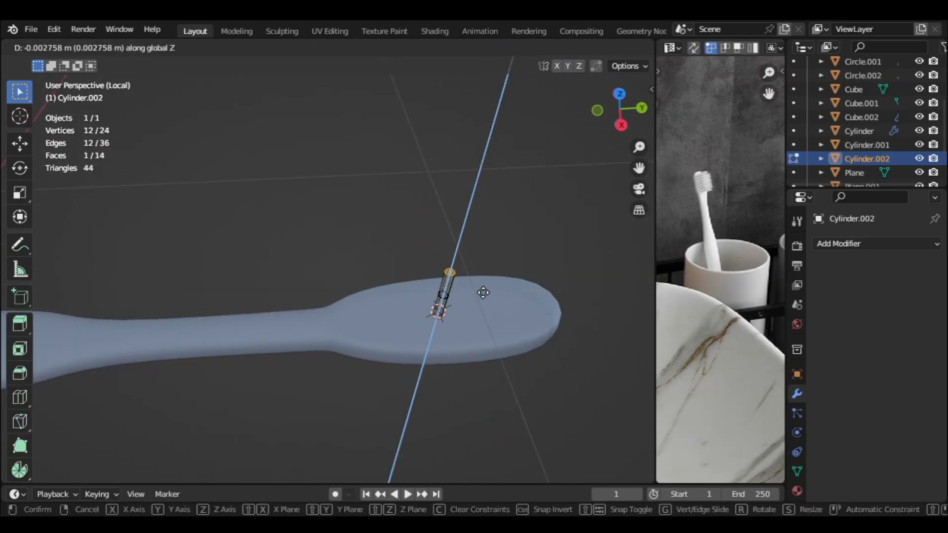
left_click(483, 293)
key("Tab")
In the side view, move the bristle cylinder -0.002178 m along Y
key("KP_1")
key("KP_3")
scroll(477, 286, "down", 1)
key("Tab")
key("a")
scroll(473, 283, "up", 3)
key("Tab")
key("g")
key("x")
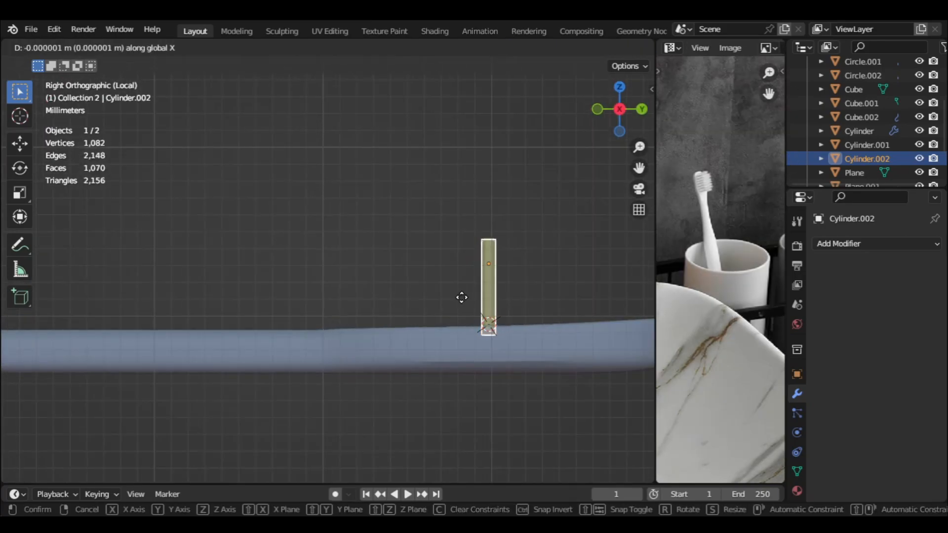
key("y")
left_click(458, 299)
In the top view, place the cylinder near the head's tip on its left side, keeping its height, and resize it in X and Y only
key("KP_7")
scroll(460, 238, "down", 3)
key("alt+z")
middle_click_drag(455, 228, 468, 311, "shift")
scroll(724, 195, "up", 5)
scroll(724, 194, "down", 5)
scroll(724, 106, "up", 5)
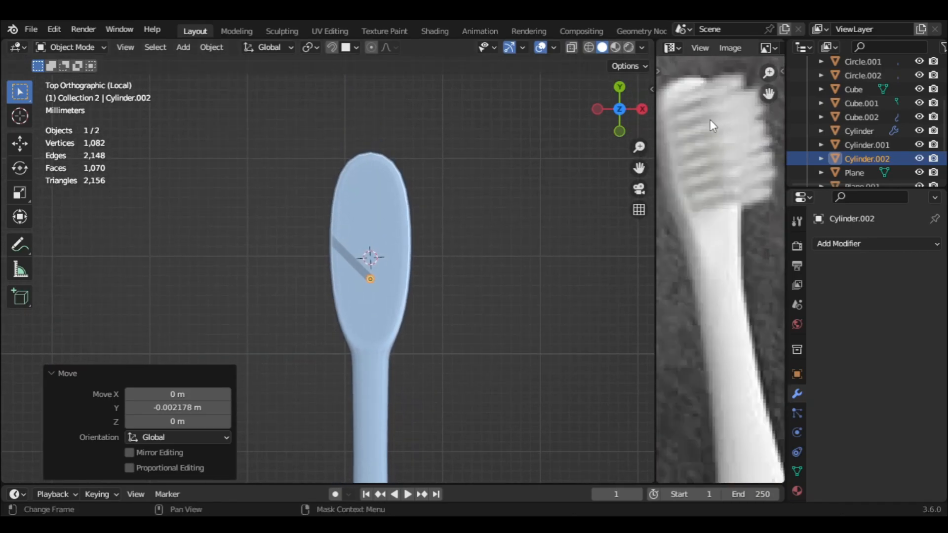
scroll(437, 230, "up", 3)
key("g")
key("shift+z")
left_click(362, 113)
key("s")
key("shift+z")
left_click(390, 190)
Shade the bristle cylinder smooth with Auto Smooth at 30°
middle_click_drag(390, 190, 386, 123)
right_click(375, 197)
left_click(378, 199)
middle_click_drag(419, 223, 418, 279)
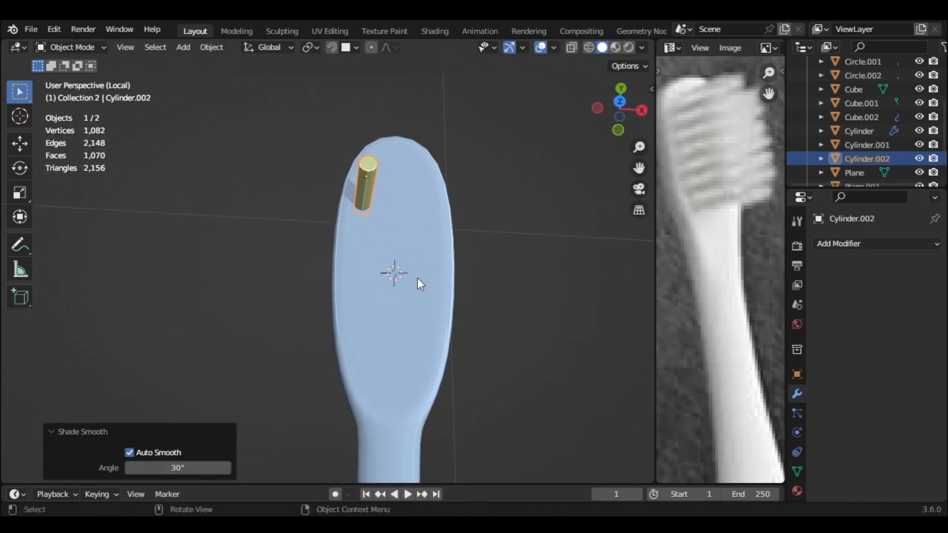
Add an Array modifier to the cylinder with a count of 4 and a relative X factor of 1.44
key("KP_7")
left_click(876, 244)
left_click(661, 276)
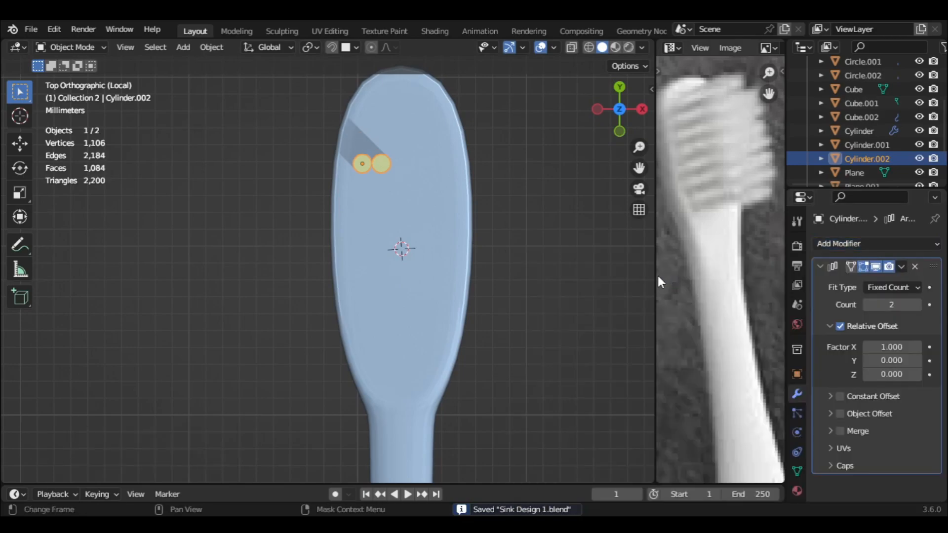
left_click(917, 305)
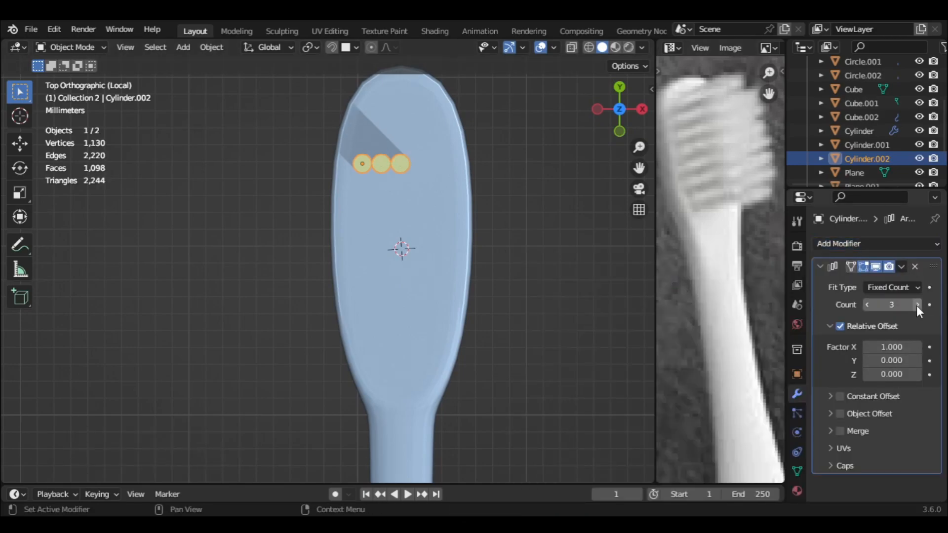
left_click_drag(892, 347, 911, 347)
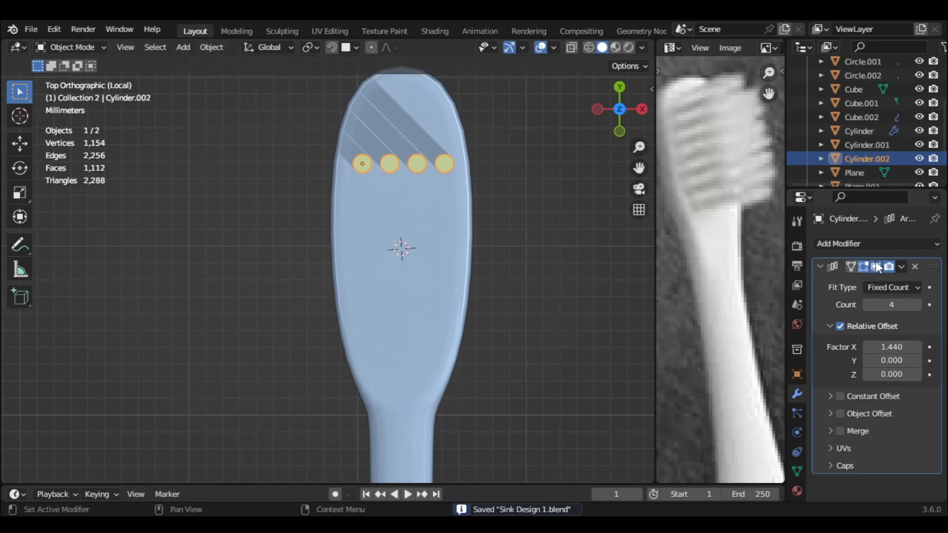
Add a second Array modifier with relative offset factors of 0 in X and -2 in Y
left_click(839, 244)
left_click(701, 280)
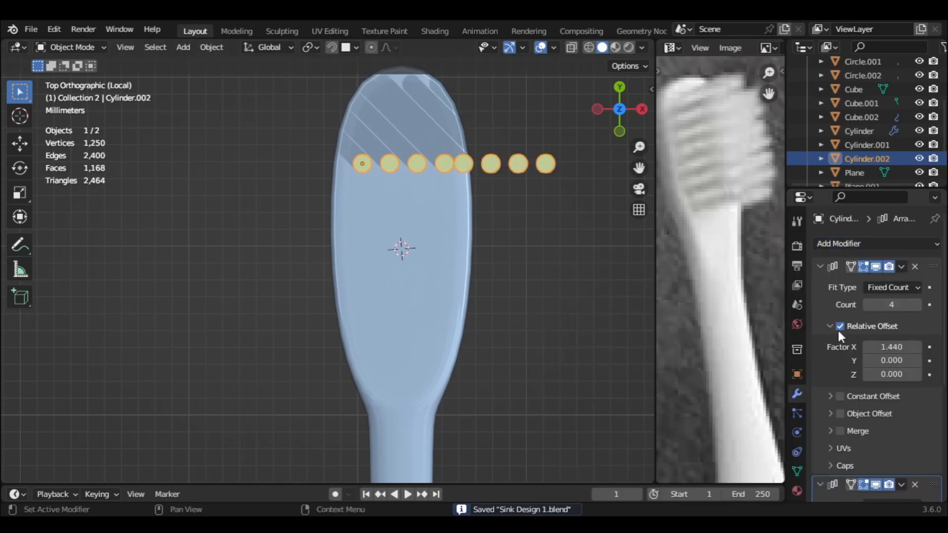
left_click(820, 266)
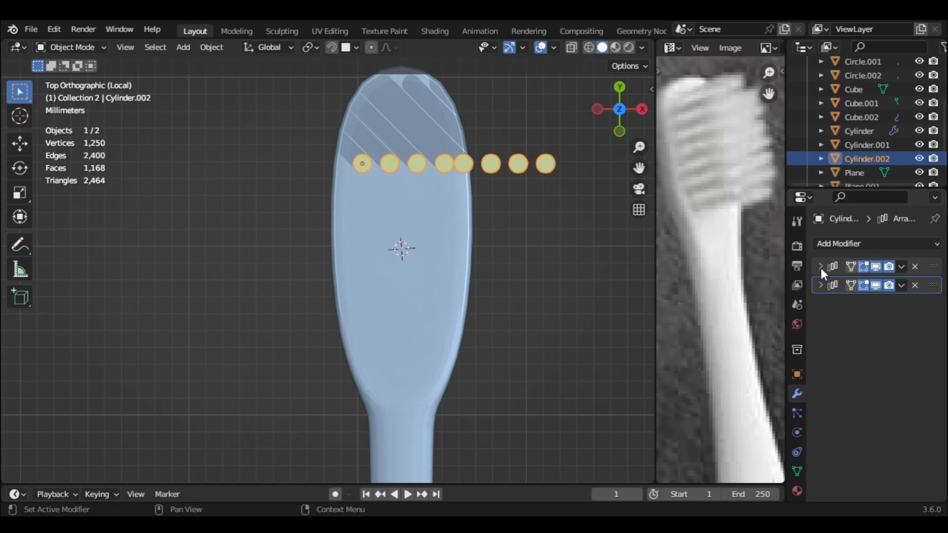
left_click(819, 282)
left_click_drag(891, 378, 893, 379)
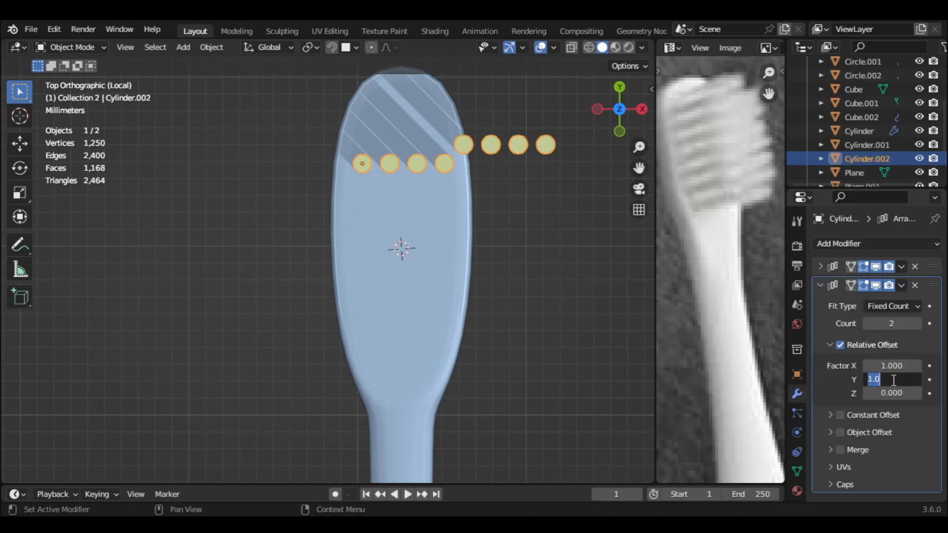
type("-2")
key("Return")
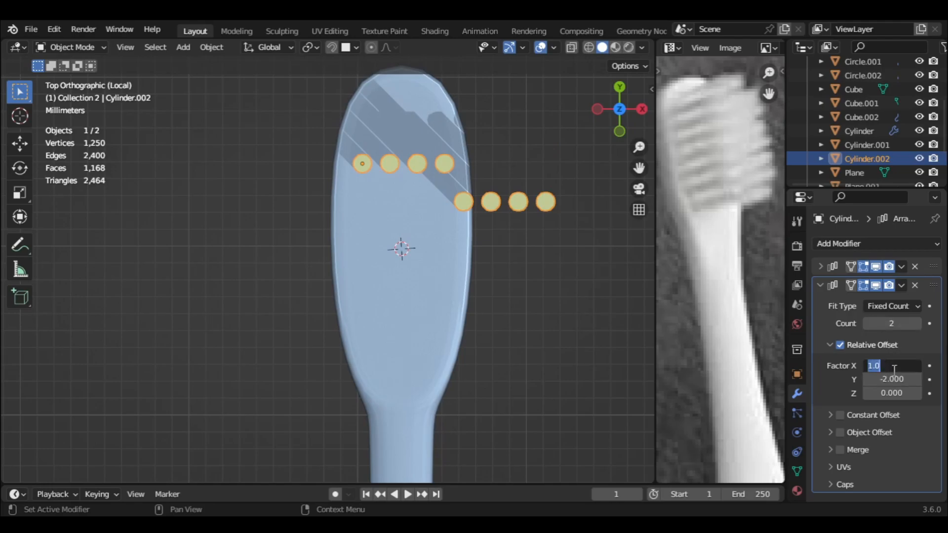
type("0")
key("Return")
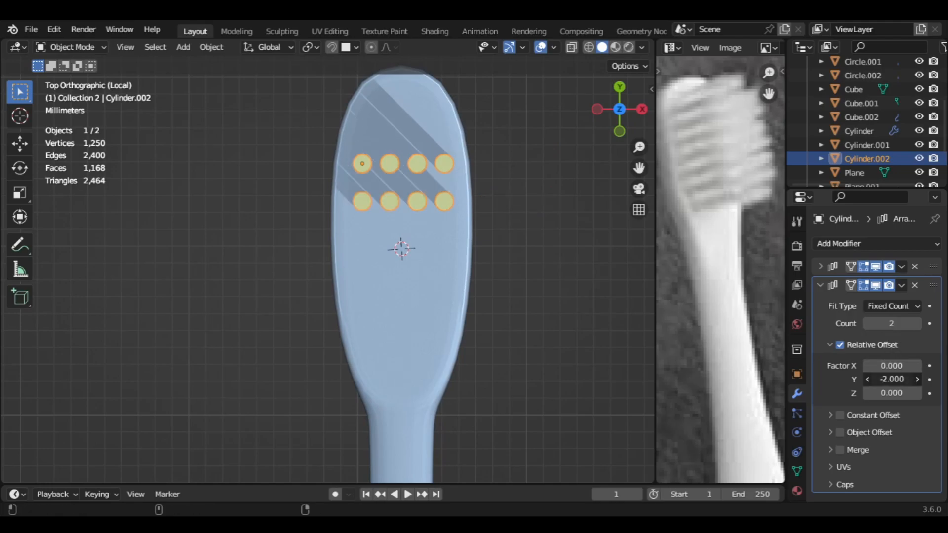
Set the second array's relative Y factor to -1.31 and its count to 7
left_click(917, 323)
left_click(917, 324)
left_click(917, 324)
left_click(917, 324)
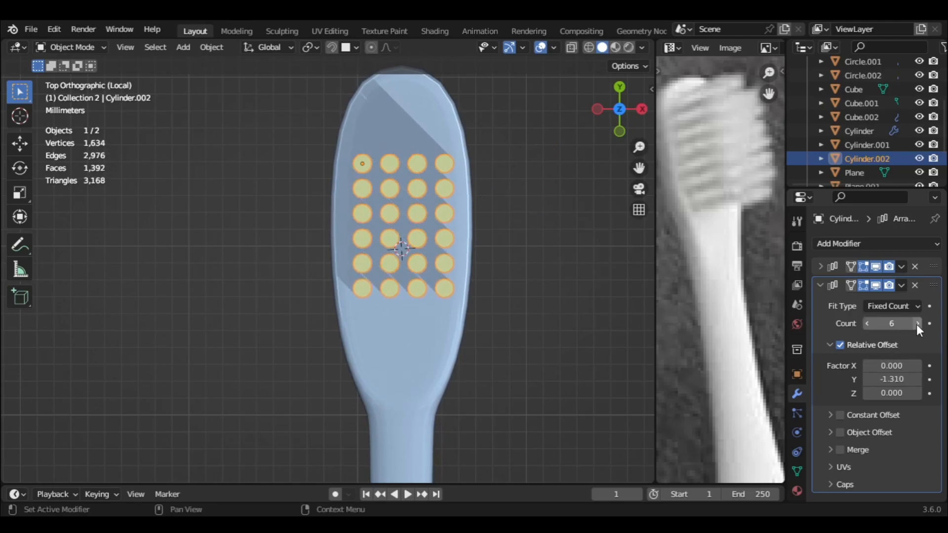
left_click(917, 324)
left_click(613, 329)
Thin the bristles by scaling the arrayed cylinder to 0.837 in X and Y only
middle_click_drag(614, 329, 573, 284)
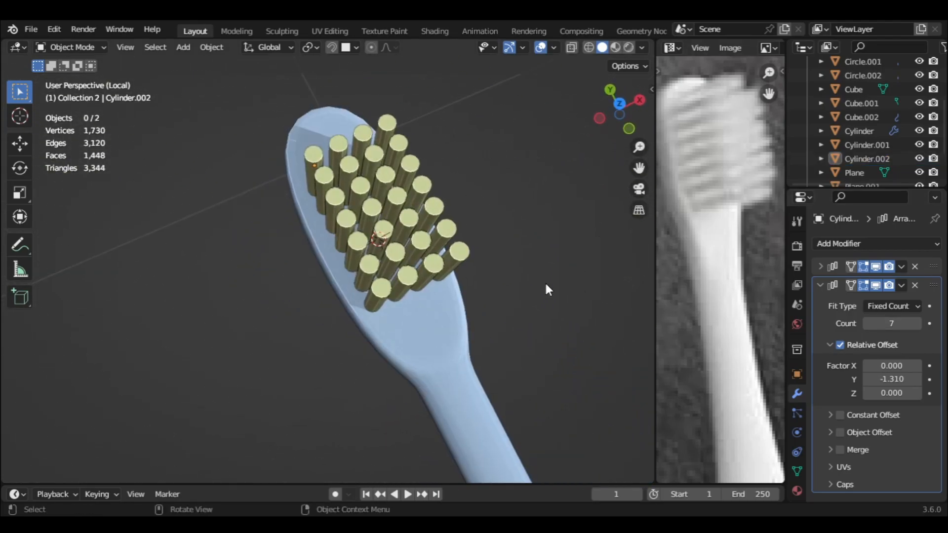
key("s")
key("shift+z")
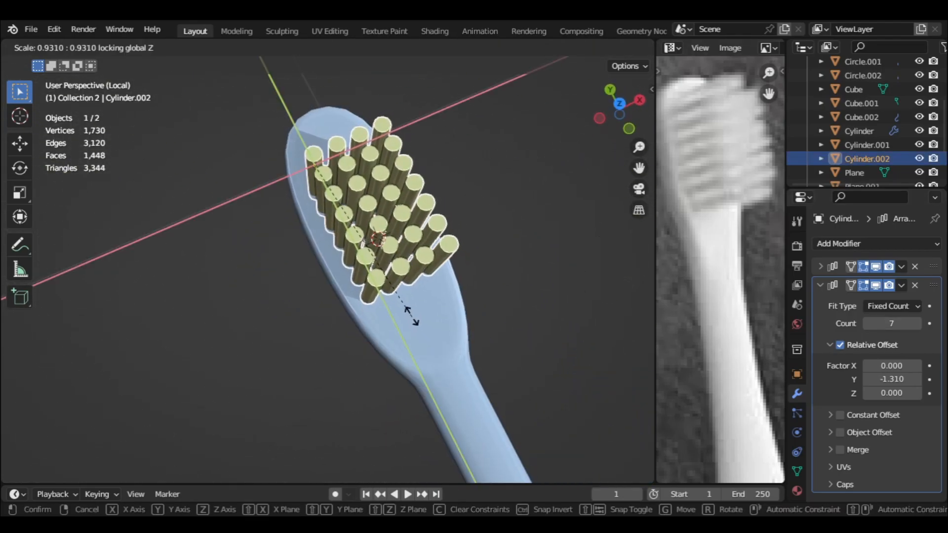
left_click(396, 310)
Spread the bristles by setting the first array's X factor to 1.67 and the second array's Y factor to -1.63
key("KP_7")
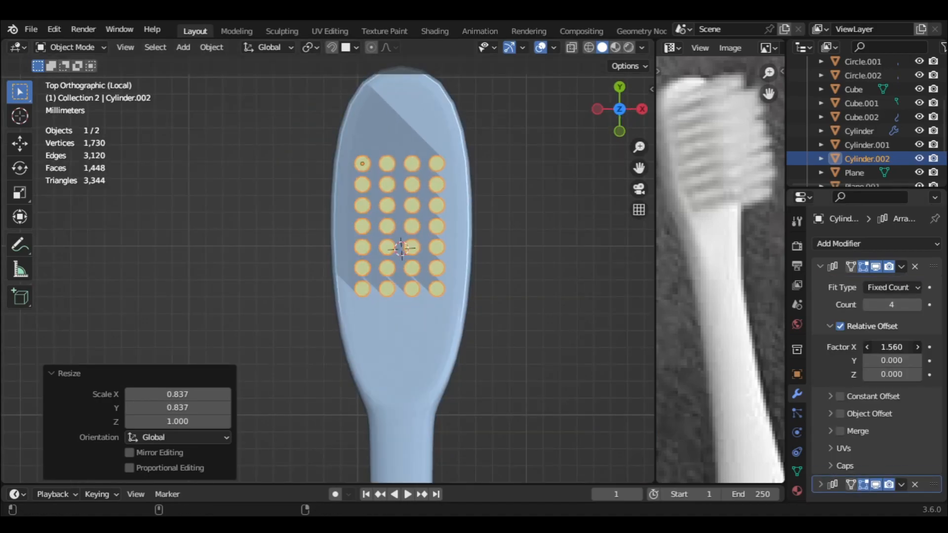
left_click(820, 266)
left_click(820, 285)
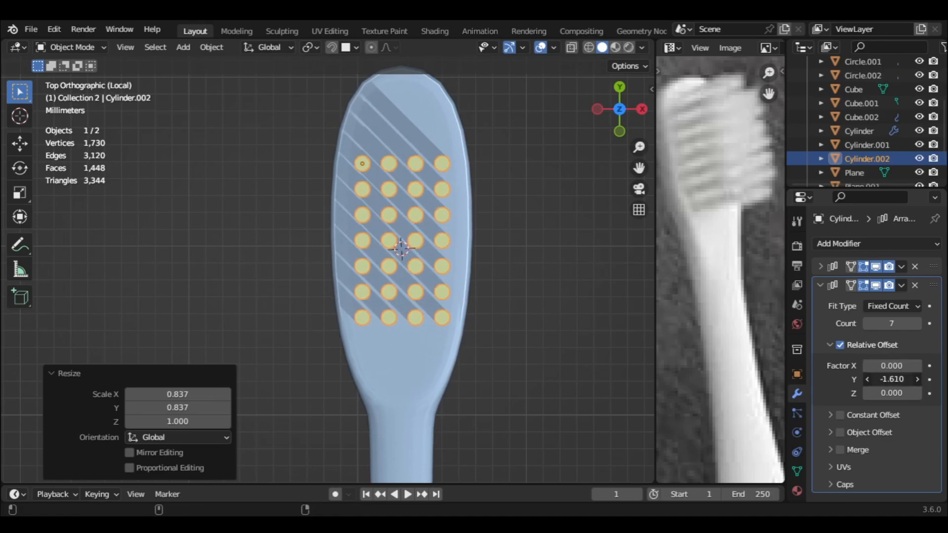
Taper the bristles by scaling down the bottom ring of vertices of the source cylinder
mouse_move(374, 248)
middle_mouse_down()
mouse_move(480, 265)
mouse_move(380, 256)
middle_mouse_up()
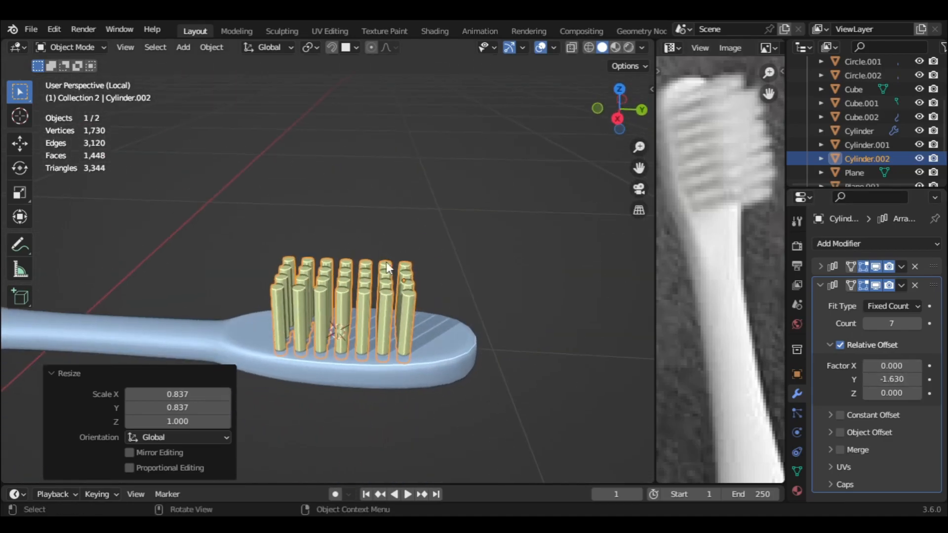
scroll(400, 286, "up", 6)
middle_click_drag(467, 275, 513, 256)
key("Tab")
key("alt+z")
key("1")
left_click_drag(386, 322, 443, 354)
key("s")
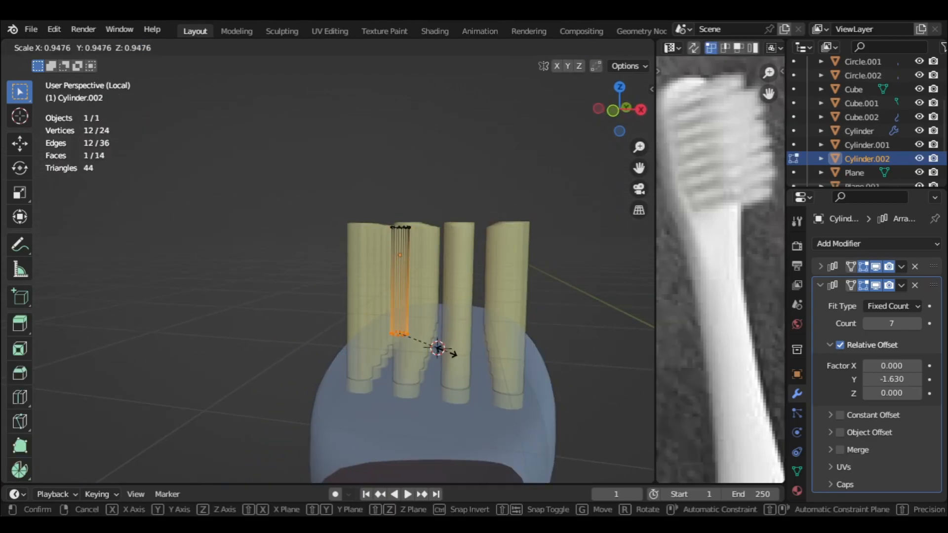
left_click(435, 349)
key("Tab")
key("alt+z")
Reselect the arrayed bristles and save the file
left_click(539, 269)
middle_click_drag(537, 270, 154, 327)
scroll(154, 326, "down", 2)
left_click(199, 297)
key("ctrl+s")
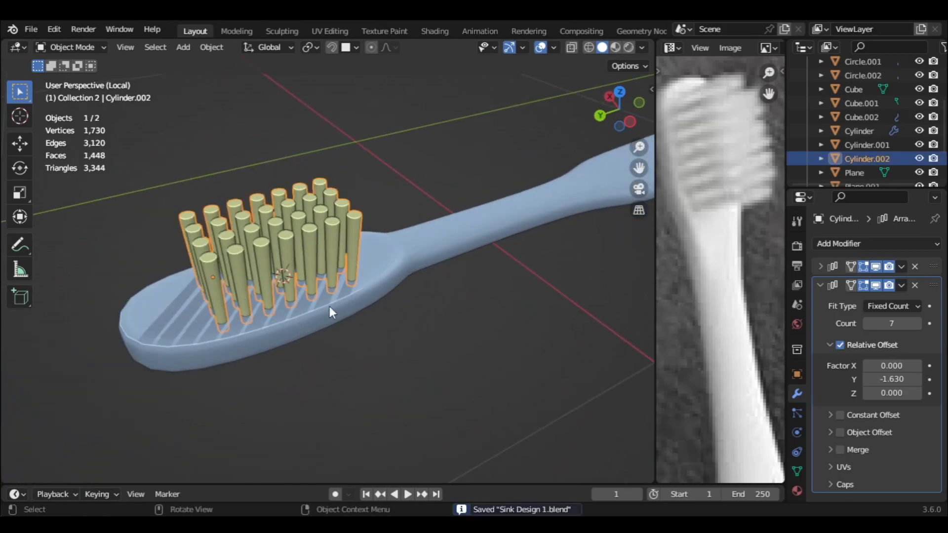
Try to duplicate the bristle block with a 7 m offset along X
key("KP_7")
scroll(416, 306, "down", 2)
key("shift+d")
key("x")
key("7")
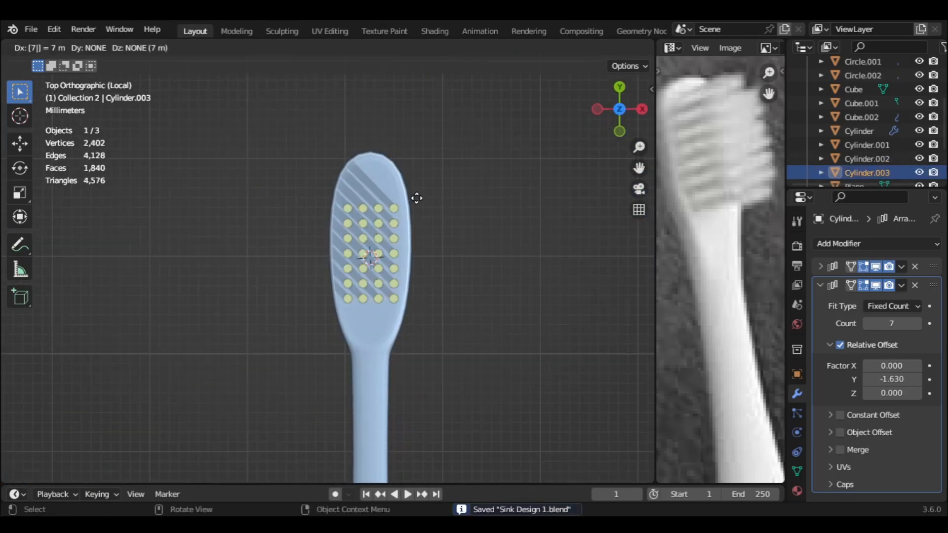
key("Return")
middle_click_drag(416, 165, 360, 286)
key("g")
left_click(392, 217)
key("ctrl+z")
key("ctrl+z")
Duplicate the bristle block and move the copy 0.011112 m along Y, toward the head's tip
scroll(385, 270, "up", 4)
key("shift+d")
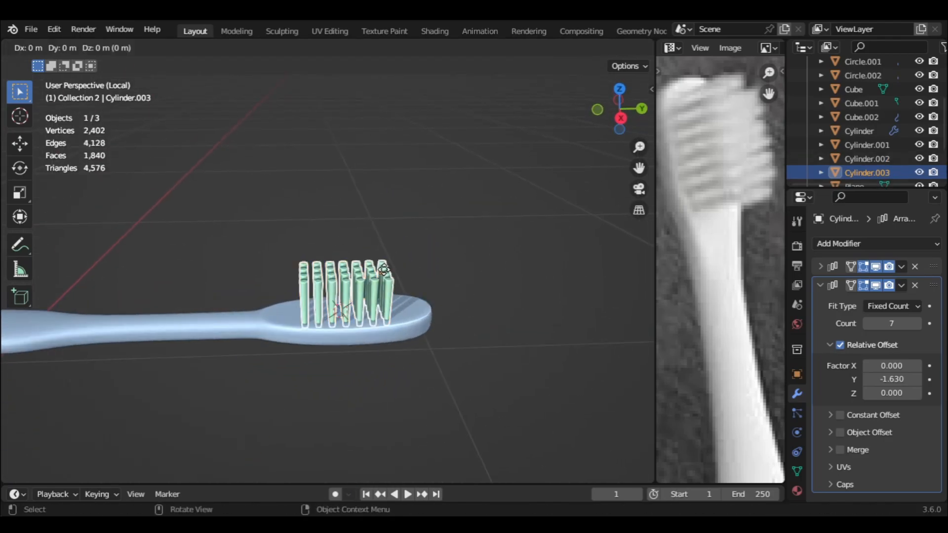
right_click(384, 270)
key("g")
key("y")
left_click(477, 262)
middle_click_drag(477, 263, 484, 333)
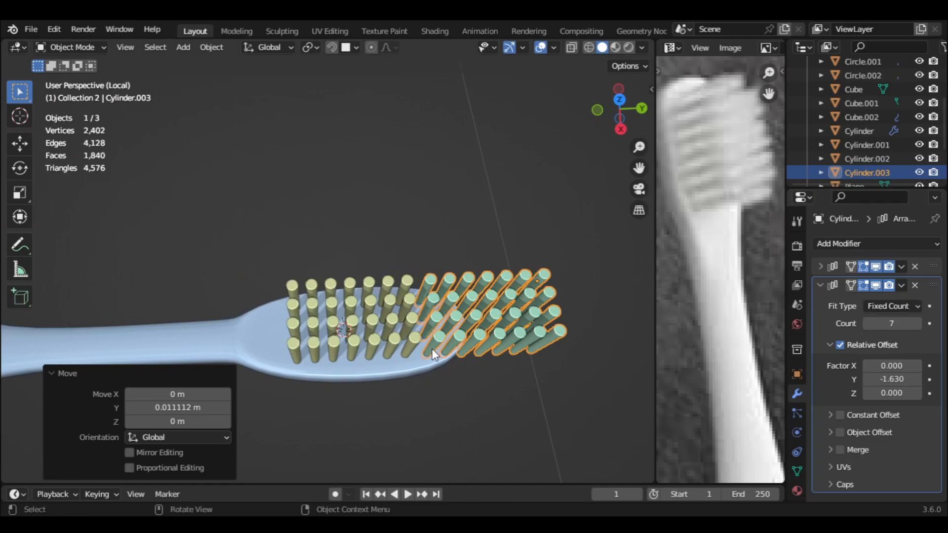
Reduce the copy's Y-direction array count to 2 and move it -0.00799 m along Y, just ahead of the main bristle block
key("KP_7")
middle_click_drag(508, 262, 523, 366, "shift")
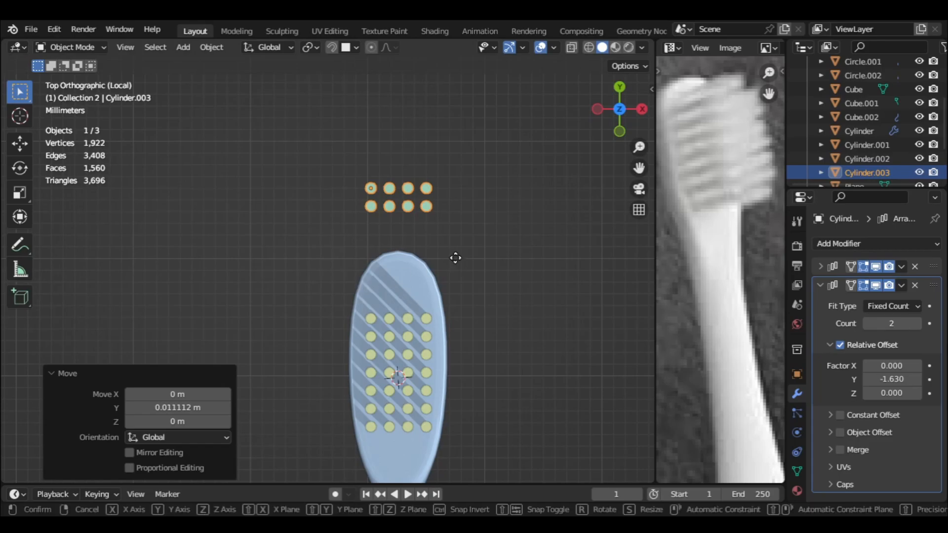
key("g")
key("y")
left_click(464, 349)
Set the tip group's X-direction array count to 3 and center it on the head by moving it about 0.0008 m along X
scroll(463, 353, "up", 3)
left_click(821, 285)
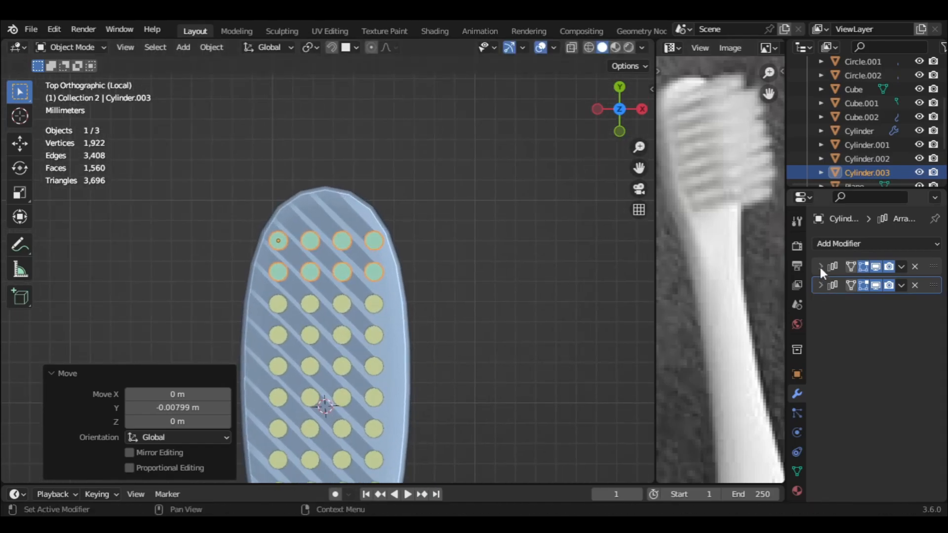
left_click(820, 267)
key("g")
key("x")
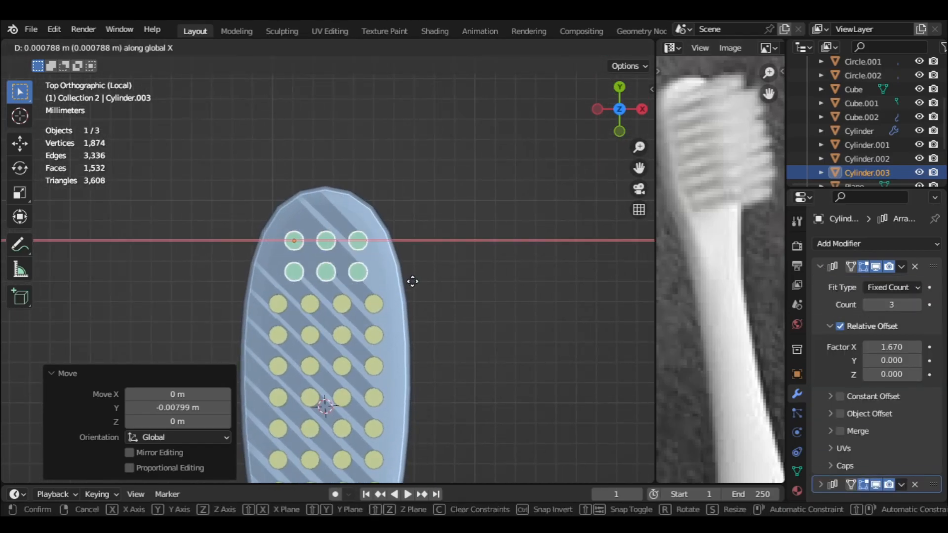
left_click(413, 282)
left_click(462, 269)
Duplicate the tip bristle group and move the copy -0.013711 m along Y, behind the main block
middle_click_drag(462, 269, 354, 224)
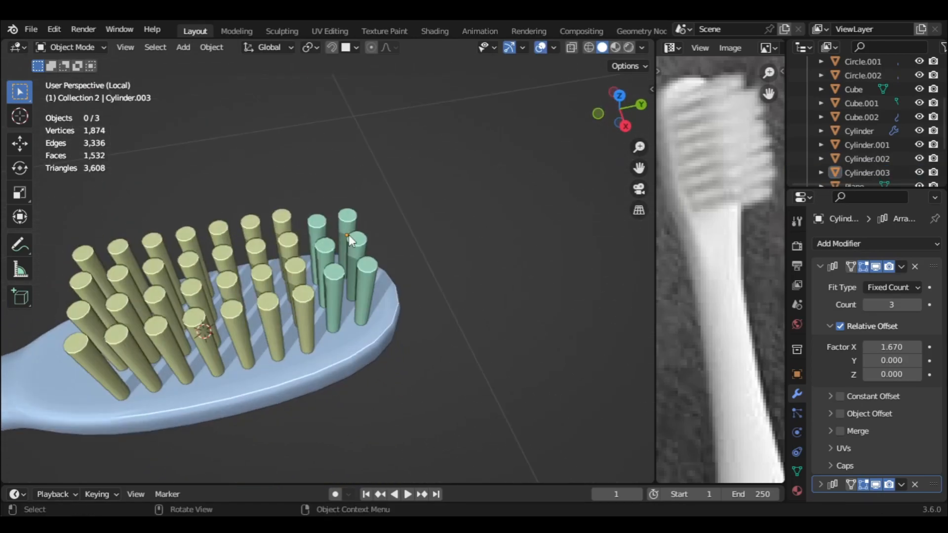
key("KP_7")
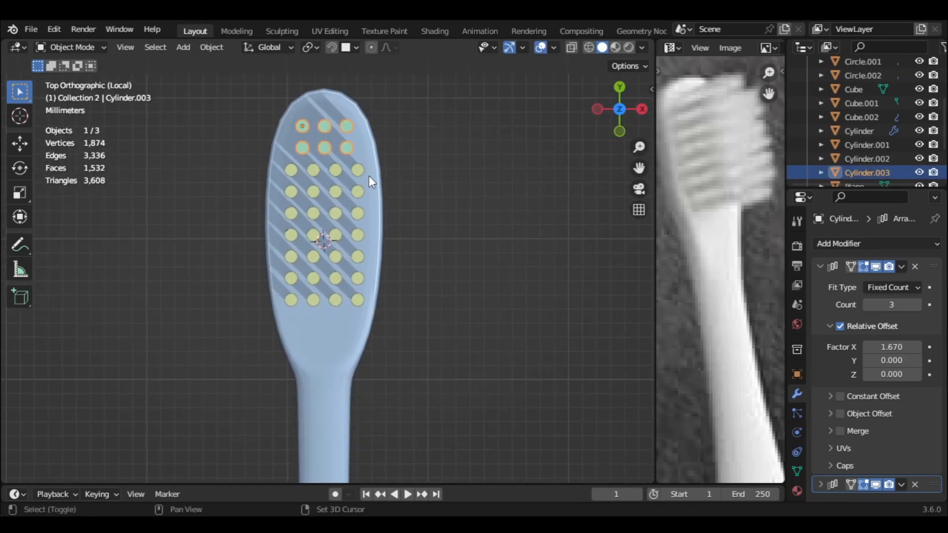
key("shift+d")
key("y")
left_click(370, 366)
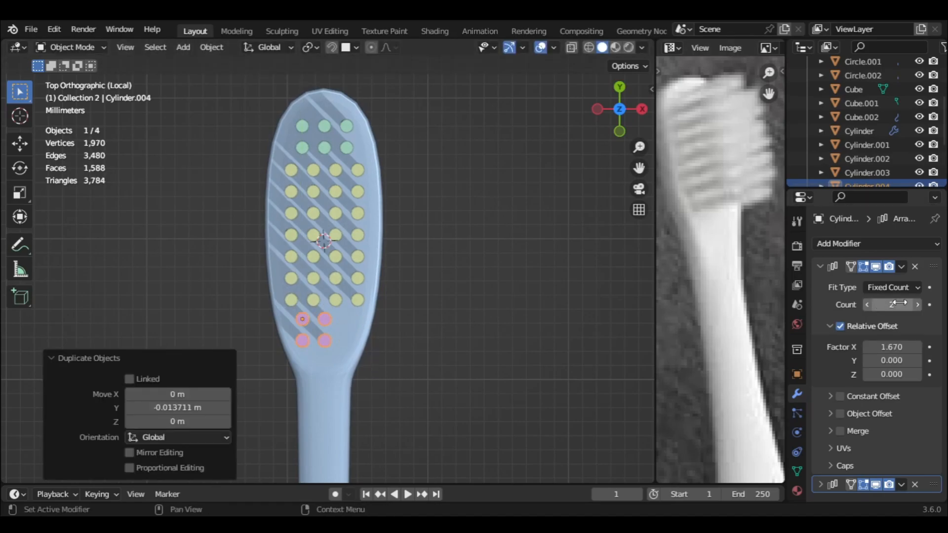
Remove the Y-direction Array modifier from the rear copy, keeping a single row of three bristles
left_click(820, 267)
left_click(822, 285)
left_click(915, 285)
scroll(440, 302, "up", 2)
left_click(443, 307)
scroll(444, 307, "down", 2)
Select the tip, main and rear bristle groups together
middle_click_drag(447, 308, 387, 299)
scroll(381, 316, "down", 3)
left_click(388, 277)
left_click(369, 270, "shift")
left_click(278, 284, "shift")
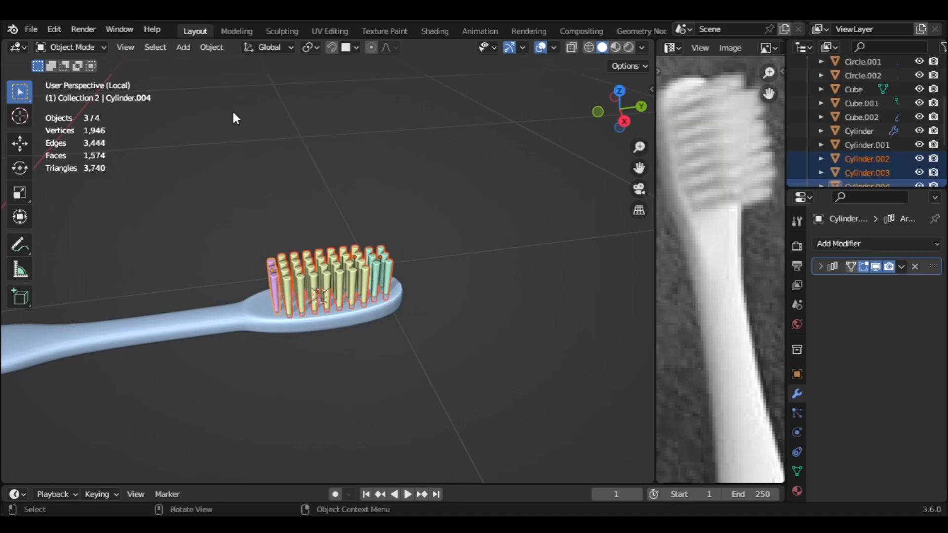
Mark the top rim and one vertical edge of the main block's source cylinder as seams
scroll(368, 208, "up", 8)
left_click(369, 208)
middle_click_drag(368, 208, 269, 166)
key("Tab")
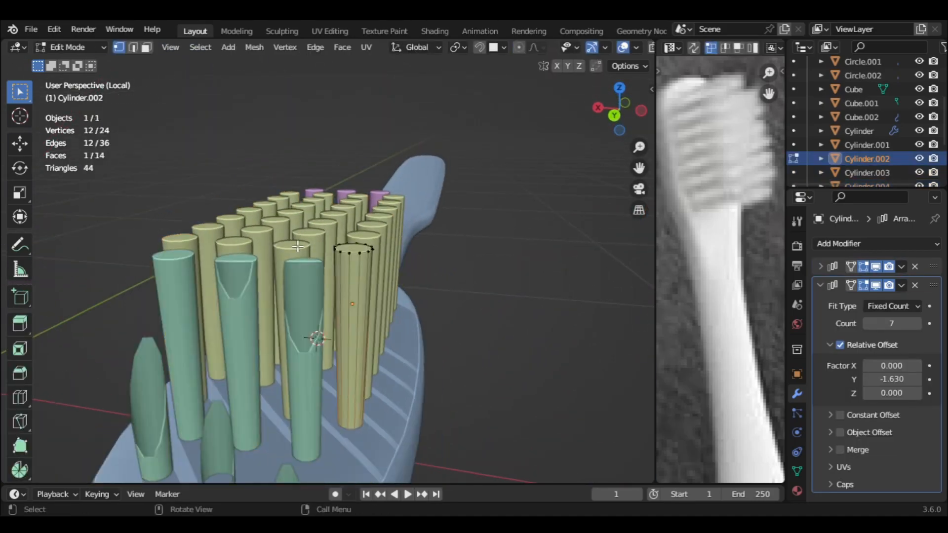
middle_click_drag(298, 245, 316, 297)
key("ctrl+e")
left_click(276, 388)
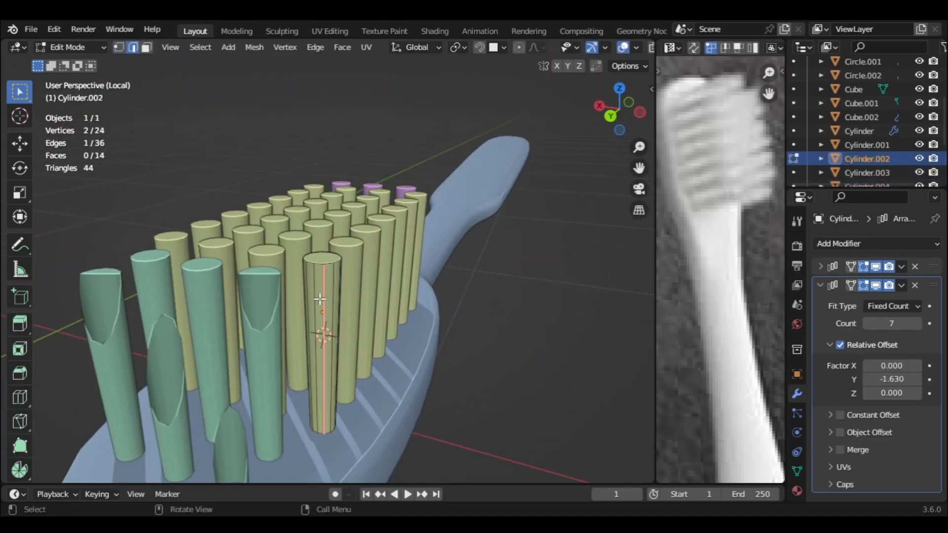
key("ctrl+e")
left_click(295, 283)
Delete the hidden bottom face of the main block's source cylinder and return to Object Mode
middle_click_drag(297, 292, 294, 257)
key("alt+z")
left_click_drag(299, 406, 383, 444)
key("x")
left_click(330, 367)
key("Tab")
key("alt+z")
middle_click_drag(354, 292, 358, 338)
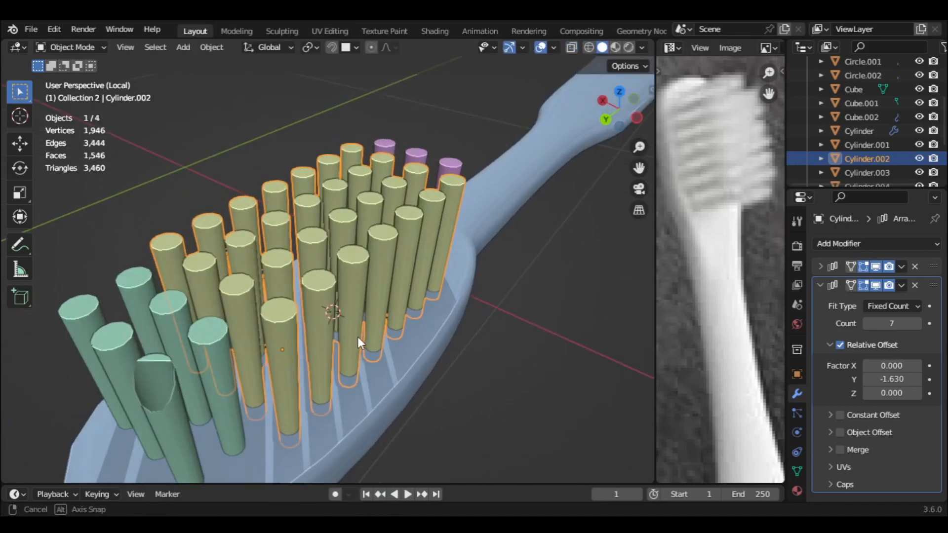
Mark one vertical edge and the top rim of the tip bristle group's source cylinder as seams
scroll(357, 339, "down", 2)
left_click(231, 361)
middle_click_drag(276, 362, 279, 335)
key("Tab")
key("ctrl+e")
left_click(279, 335)
scroll(280, 335, "up", 1)
key("3")
left_click(272, 280)
key("ctrl+e")
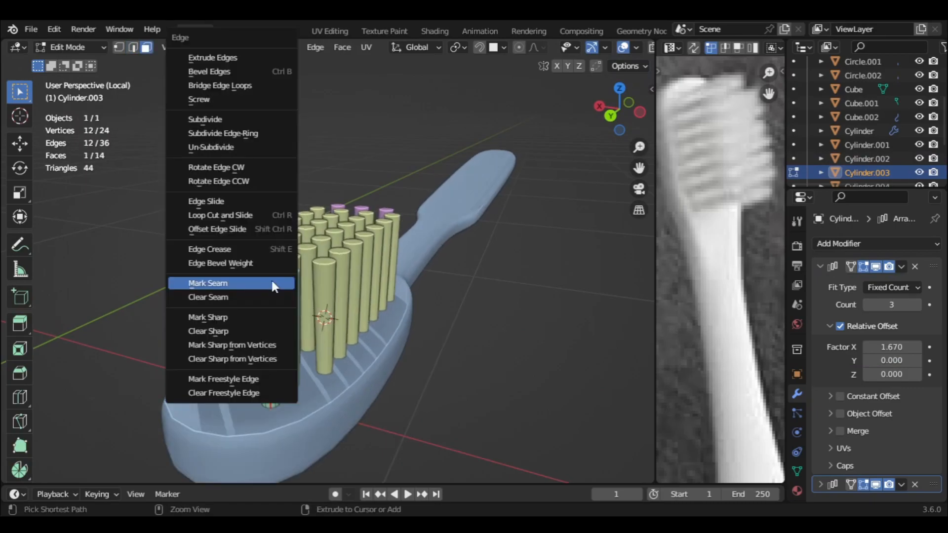
left_click(242, 283)
Delete the hidden bottom face of the tip group's source cylinder, return to Object Mode and save the file
key("alt+z")
key("x")
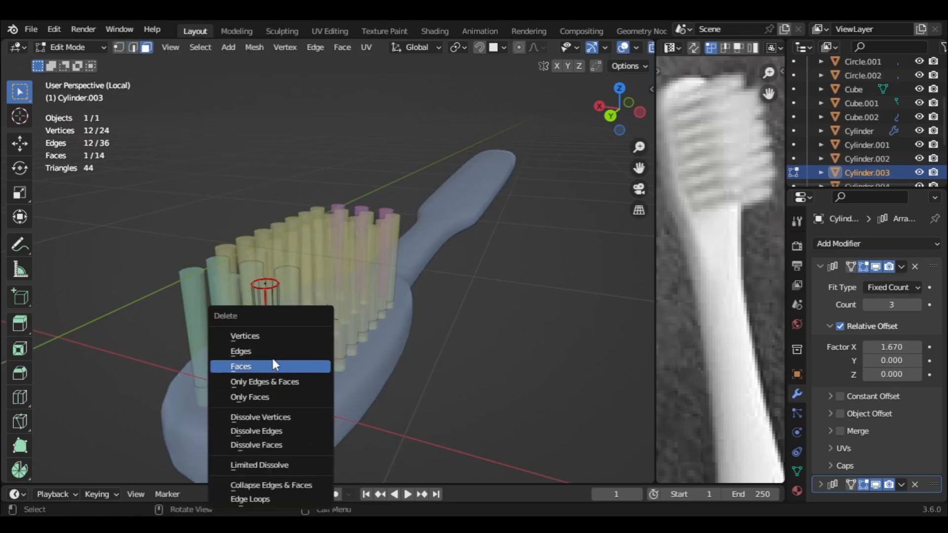
left_click(272, 363)
key("Tab")
key("alt+z")
key("ctrl+s")
Mark the top rim and one vertical edge of the rear bristle group's source cylinder as seams
middle_click_drag(315, 346, 296, 267)
left_click(455, 290)
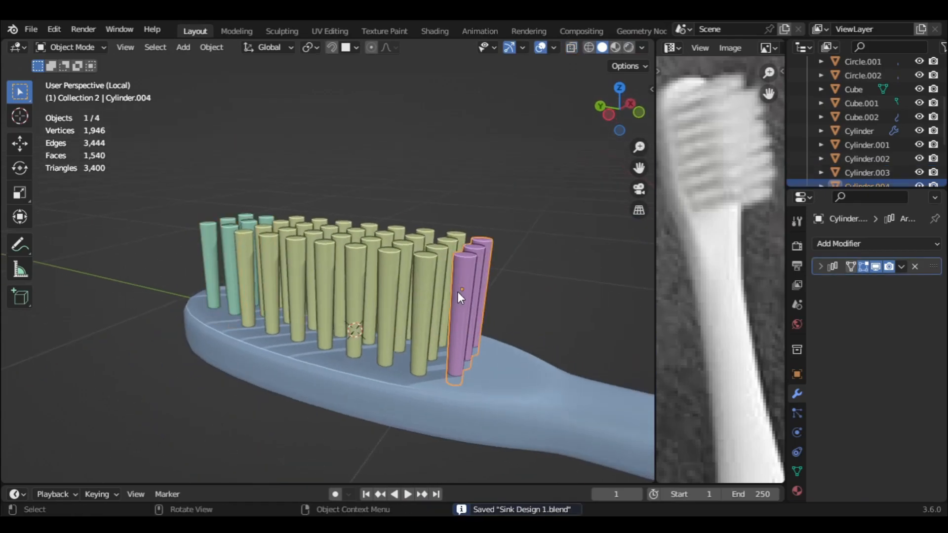
key("Tab")
key("alt+z")
key("ctrl+e")
left_click(458, 283)
key("2")
key("alt+z")
key("ctrl+e")
left_click(463, 329)
Delete the hidden bottom face of the rear group's source cylinder and return to Object Mode
key("alt+z")
left_click(463, 370, "alt")
key("x")
left_click(470, 366)
key("alt+z")
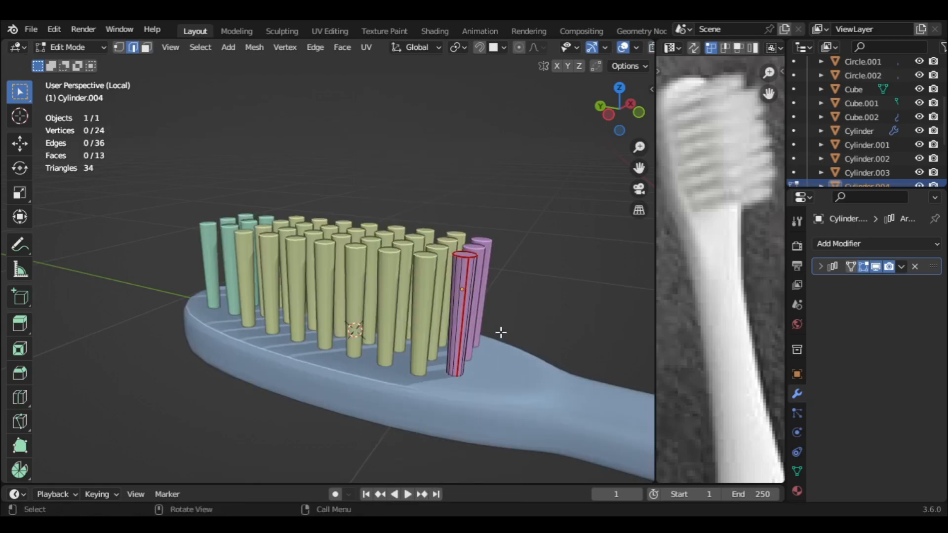
key("Tab")
Apply the scale of the rear bristle group and save the file
middle_click_drag(496, 341, 450, 366)
key("ctrl+a")
left_click(409, 339)
key("ctrl+s")
Select the rear, main and tip bristle groups together and convert them to plain meshes
middle_click_drag(408, 339, 381, 355)
left_click(373, 243, "shift")
left_click(363, 187, "shift")
left_click(204, 49)
left_click(212, 49)
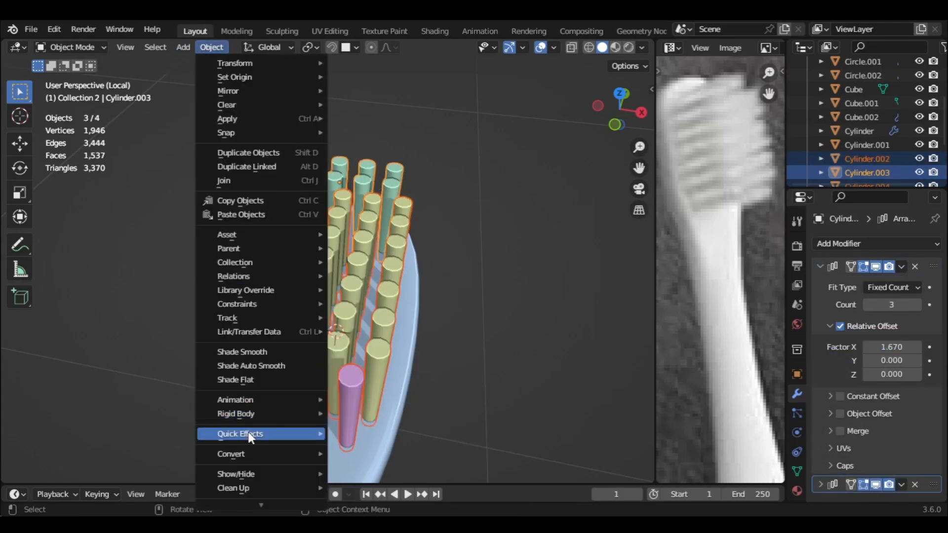
mouse_move(292, 451)
left_click(356, 411)
Join the three bristle groups into one object and apply its scale
middle_click_drag(356, 411, 323, 305)
key("ctrl+j")
key("Tab")
key("Tab")
key("ctrl+a")
left_click(321, 305)
Unwrap the joined bristle mesh in Edit Mode and return to Object Mode
key("Tab")
key("u")
left_click(322, 305)
scroll(718, 298, "down", 3)
key("Tab")
Select the joined bristles and the toothbrush body together, with the body as the active object
middle_click_drag(458, 270, 528, 223)
left_click(490, 271)
left_click(348, 283)
middle_click_drag(349, 284, 277, 265)
left_click(289, 333, "shift")
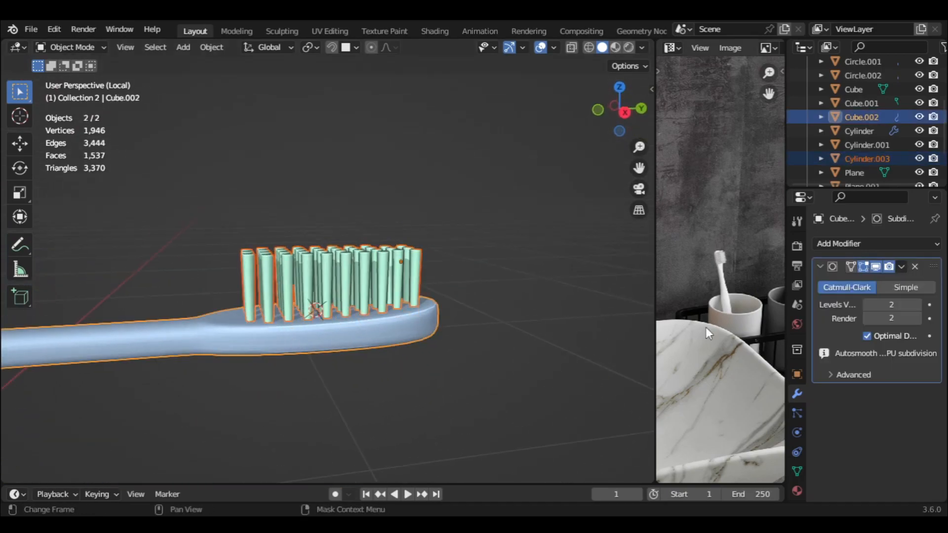
Mark the lengthwise edge loops around the toothbrush body as seams in Edit Mode
key("Tab")
mouse_move(605, 318)
middle_mouse_down()
mouse_move(217, 362)
mouse_move(306, 370)
mouse_move(349, 345)
mouse_move(384, 374)
middle_mouse_up()
key("alt+a")
left_click(430, 409, "alt+shift")
middle_click_drag(430, 409, 223, 220)
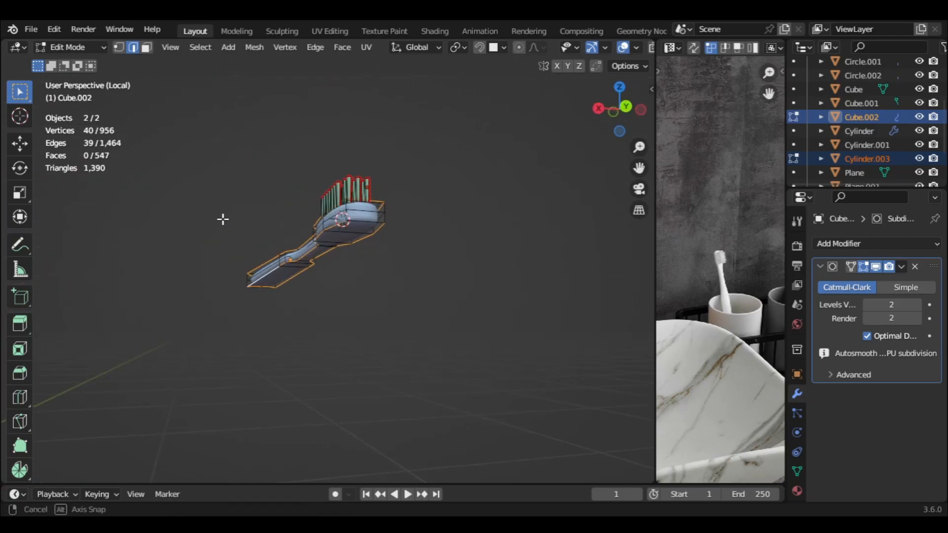
scroll(351, 291, "up", 2)
key("ctrl+e")
left_click(321, 281)
Mark the short upright corner edges at the head end and the handle end of the body as seams
middle_click_drag(387, 260, 370, 311)
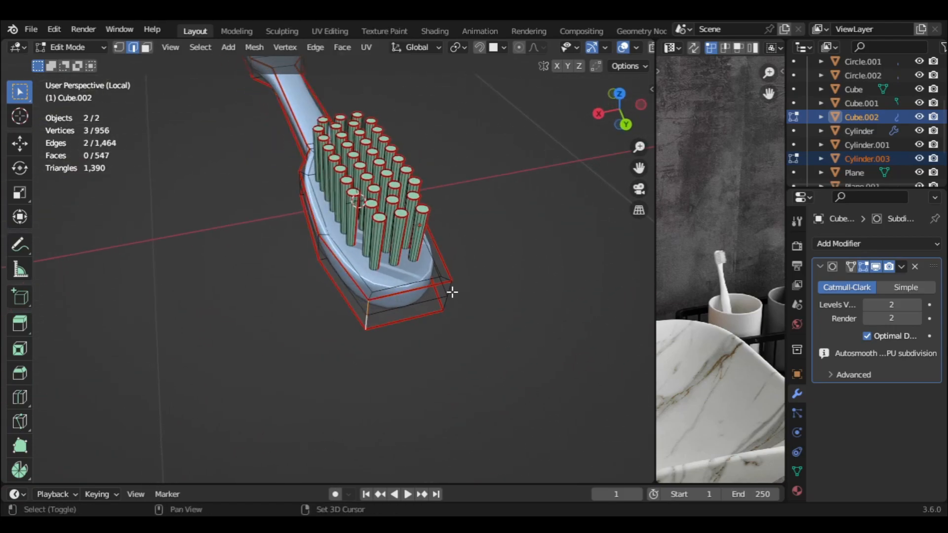
key("ctrl+e")
left_click(416, 319)
key("ctrl+e")
left_click(375, 314)
middle_click_drag(316, 292, 362, 299)
scroll(362, 299, "down", 4)
middle_click_drag(224, 413, 347, 254, "shift")
scroll(305, 299, "down", 5)
scroll(308, 362, "up", 5)
left_click(310, 359, "shift")
key("ctrl+e")
left_click(312, 360)
Apply the scale of the body and bristles, and select all their geometry in Edit Mode
middle_click_drag(333, 328, 348, 354)
key("Tab")
key("ctrl+a")
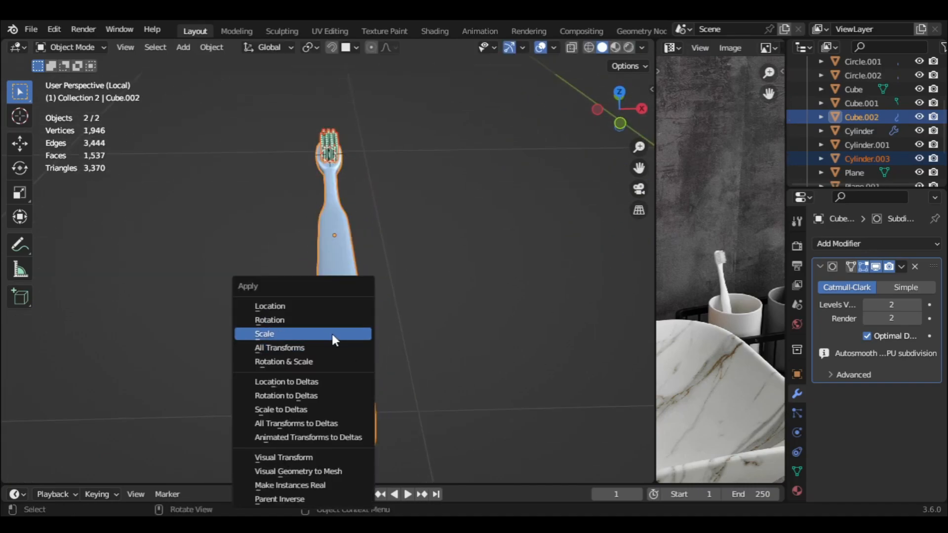
left_click(332, 335)
key("Tab")
key("a")
key("Tab")
Check the toothbrush body and bristles by selecting each in turn around the head, and save the file
middle_click_drag(445, 224, 345, 205)
scroll(479, 260, "up", 4)
middle_click_drag(478, 260, 337, 400, "shift")
left_click(475, 277)
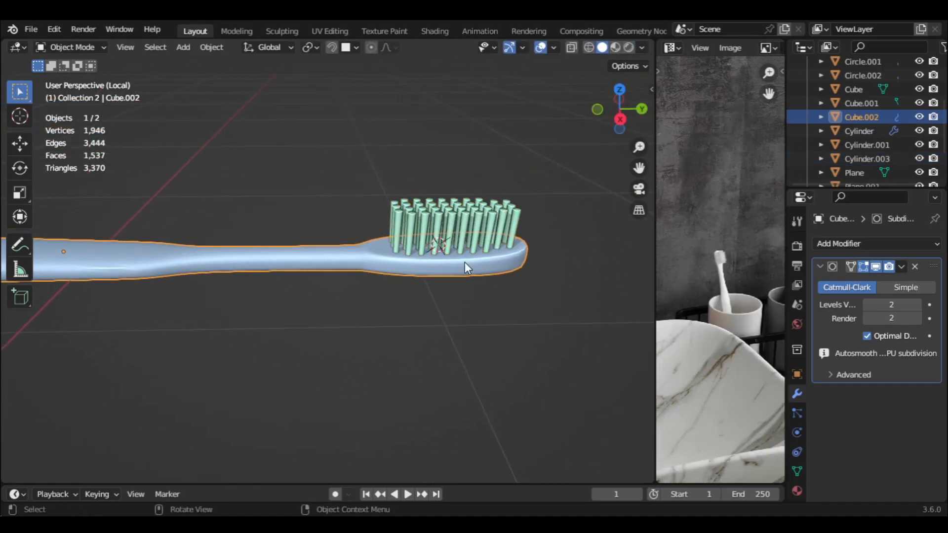
left_click(459, 234)
scroll(456, 253, "up", 4)
left_click(496, 256)
middle_click_drag(497, 256, 420, 294, "shift")
left_click(447, 236)
key("ctrl+s")
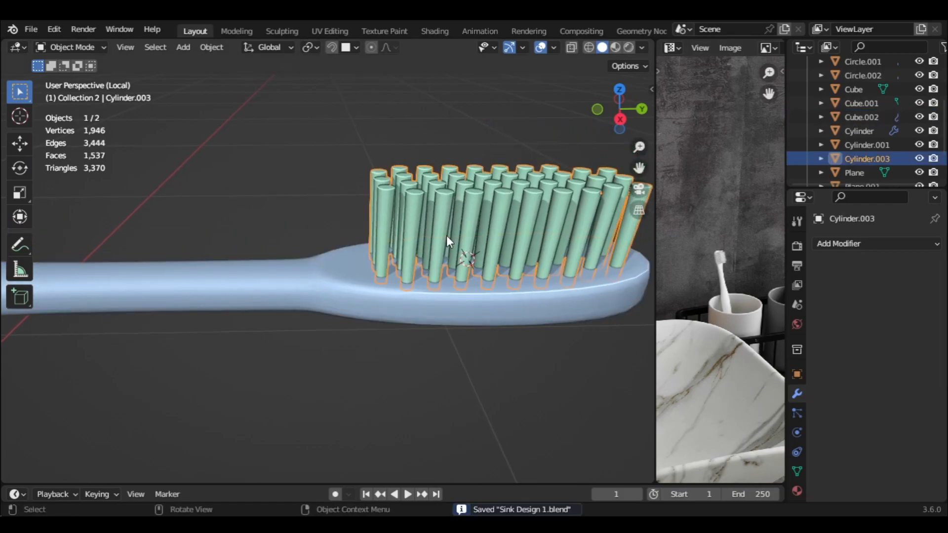
Move the bristles and body into a new collection named Toothbrush and leave local view
left_click(449, 292, "shift")
key("m")
left_click(450, 292)
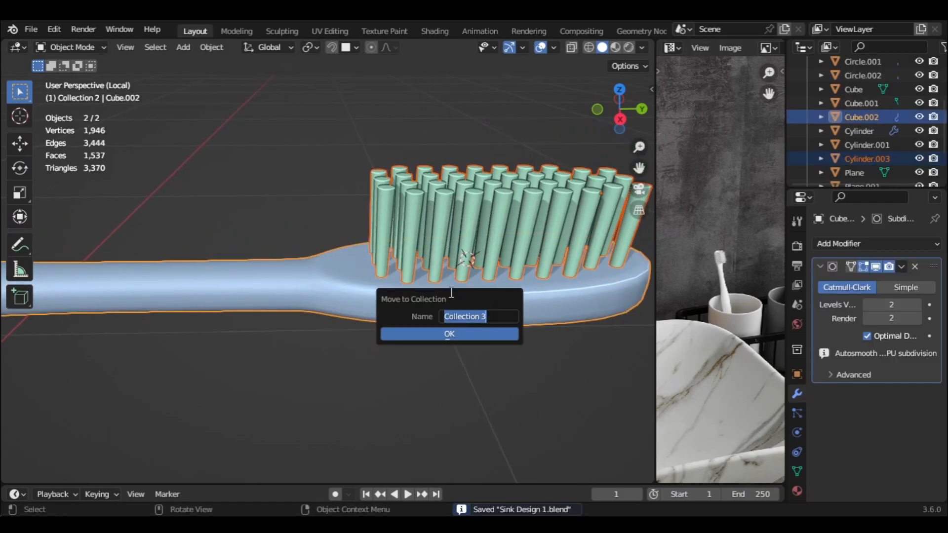
type("Toothbrush")
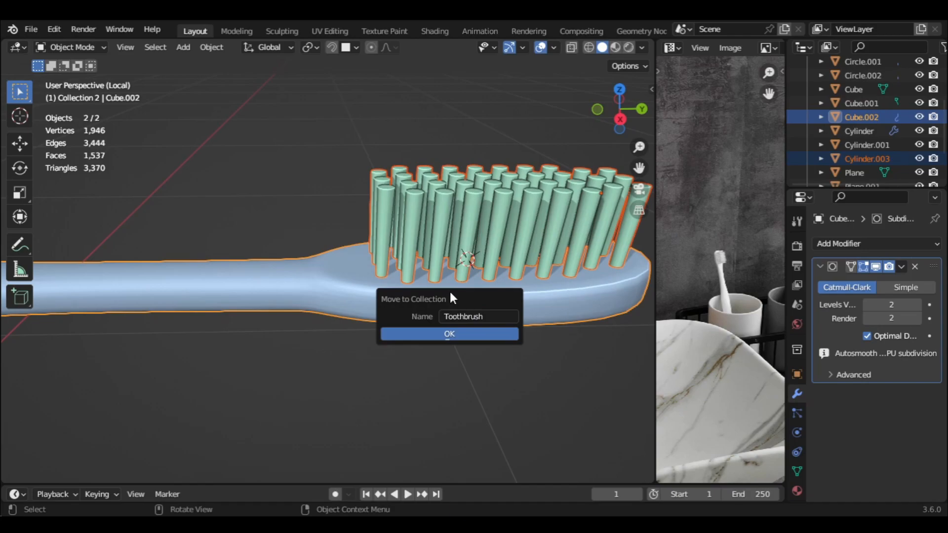
key("Return")
key("KP_Divide")
Move the toothbrush vertically along the Z axis in the full sink scene
scroll(341, 291, "down", 5)
key("g")
key("z")
left_click(339, 170)
Select the lower-end vertices of all bristles through the mesh with X-ray, and return to solid Object Mode
scroll(351, 191, "up", 5)
middle_click_drag(352, 191, 454, 195, "shift")
left_click(445, 180)
key("Tab")
scroll(454, 196, "down", 5)
key("KP_Decimal")
middle_click_drag(430, 229, 436, 205)
key("1")
key("alt+z")
left_click_drag(214, 287, 601, 409)
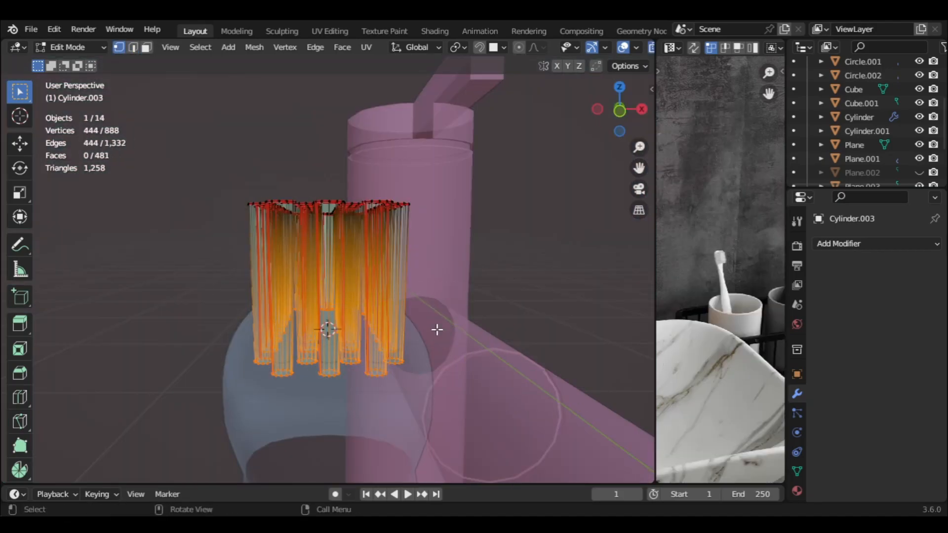
key("Tab")
right_click(380, 309)
left_click(470, 337)
key("alt+z")
Select the toothbrush body and bristles together and rotate them 90° about the X axis to stand upright
scroll(459, 330, "down", 5)
left_click(343, 359)
middle_click_drag(342, 360, 389, 339)
left_click(363, 291, "shift")
mouse_move(448, 289)
middle_mouse_down()
mouse_move(528, 278)
mouse_move(211, 269)
middle_mouse_up()
type("90")
key("Return")
Move the toothbrush about 0.51 m along X and 0.09 m down, and along Y to the first cup in the basket
key("KP_1")
scroll(356, 275, "down", 5)
key("g")
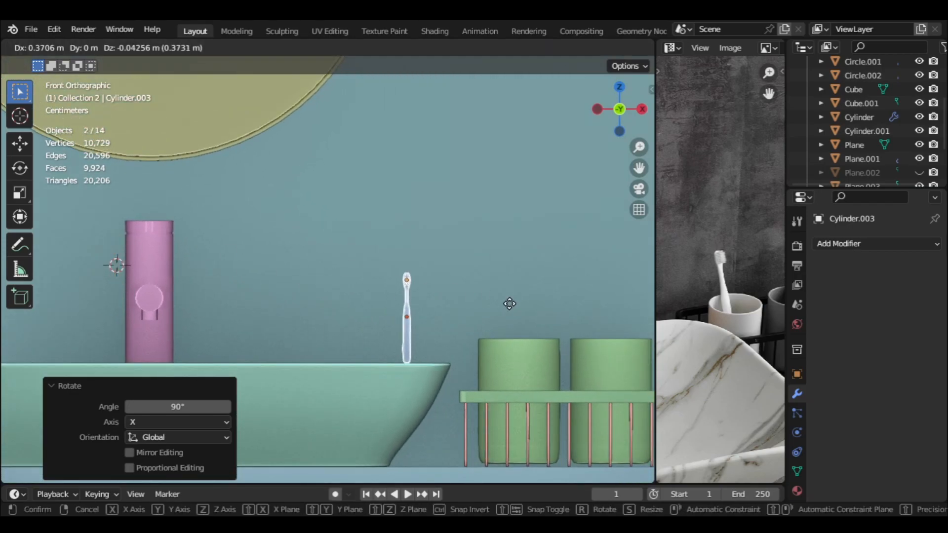
left_click(609, 342)
middle_click_drag(609, 342, 383, 349)
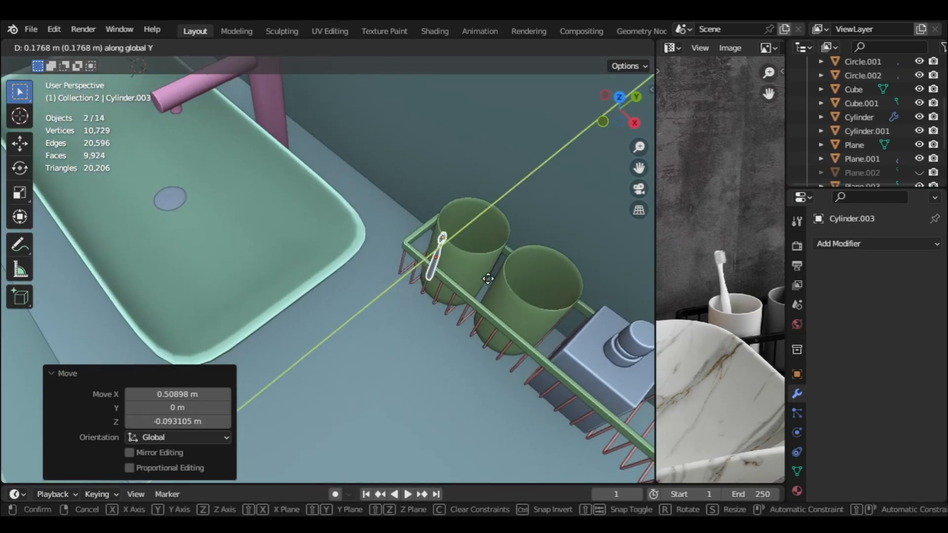
left_click(524, 247)
Scale the toothbrush to suit the first cup and adjust its height along Z so it stands inside
scroll(524, 247, "up", 1)
middle_click_drag(524, 247, 426, 281, "shift")
scroll(339, 362, "up", 4)
key("s")
left_click(534, 297)
middle_click_drag(472, 313, 3, 299)
key("g")
key("z")
left_click(461, 307)
Tilt the toothbrush about 7.5° and shift it along Y inside the cup
key("r")
left_click(487, 349)
key("g")
key("y")
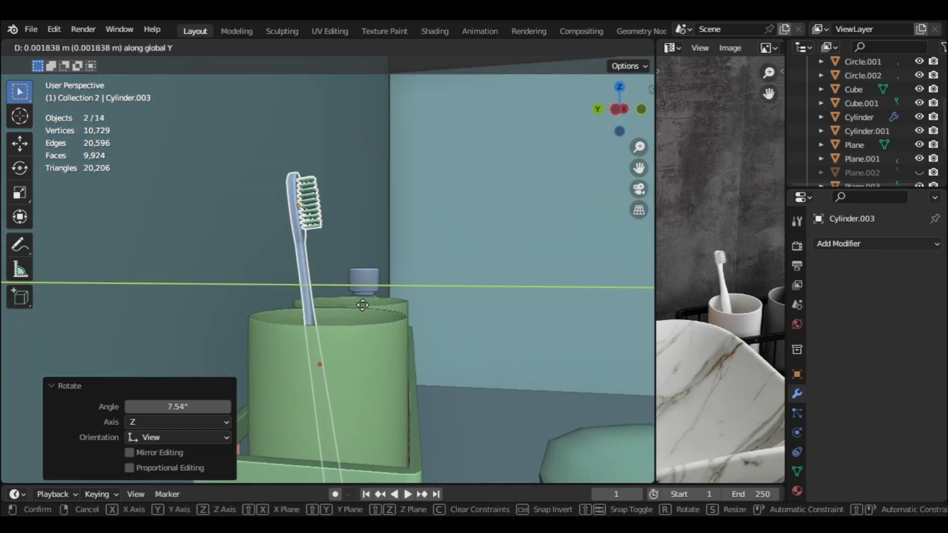
left_click(328, 279)
Nudge the toothbrush about 0.005 m along Y and fine-tune its position against the cup's rim
middle_click_drag(328, 280, 121, 304)
key("g")
key("y")
left_click(523, 310)
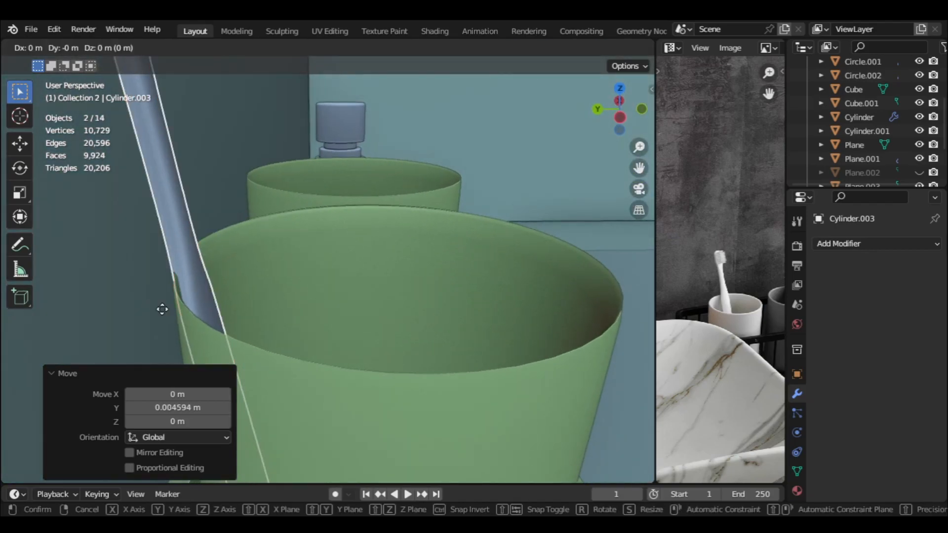
left_click(227, 312)
Select the body of the toothbrush standing in the first cup
scroll(263, 285, "down", 5)
middle_click_drag(521, 248, 281, 245)
left_click(222, 253)
scroll(277, 253, "down", 3)
left_click(345, 242)
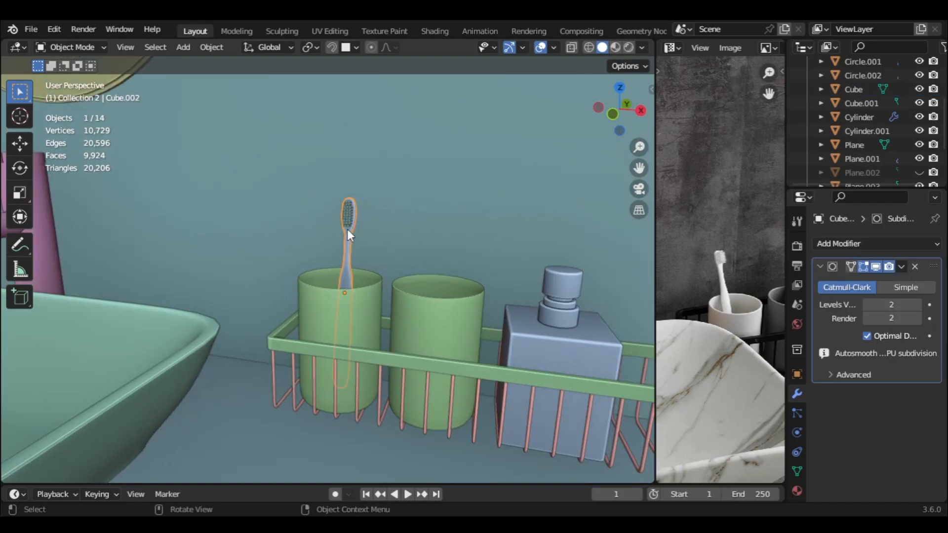
Try duplicating the toothbrush body and bristles along X toward the second cup, and delete the copy
scroll(355, 228, "up", 6)
scroll(330, 277, "down", 5)
left_click(330, 242)
left_click(330, 276, "shift")
scroll(338, 306, "down", 3)
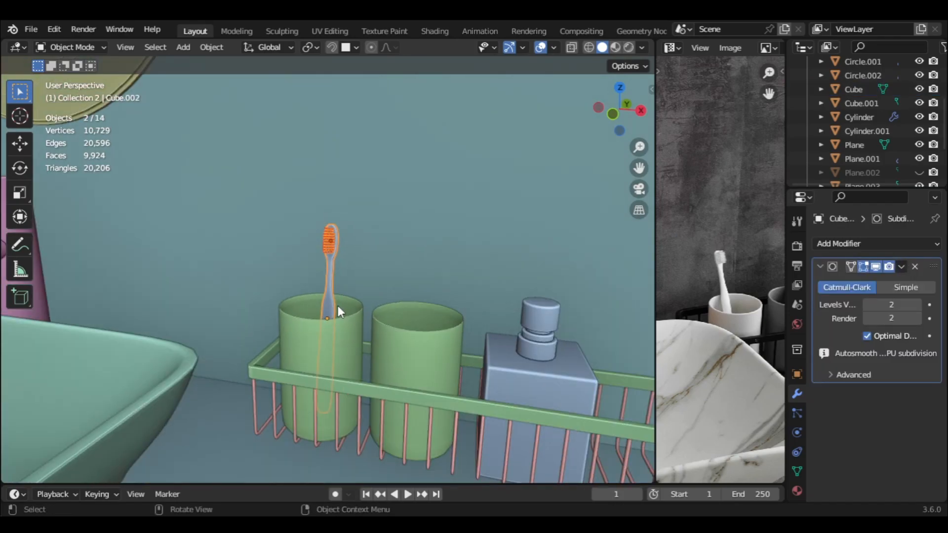
scroll(710, 291, "down", 3)
key("shift+d")
key("x")
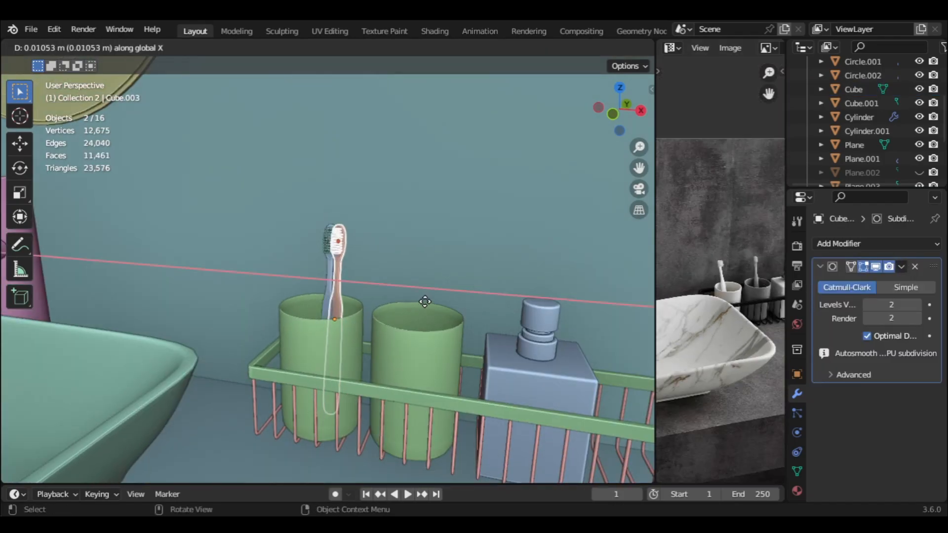
left_click(499, 301)
scroll(507, 306, "up", 4)
key("x")
left_click(424, 300)
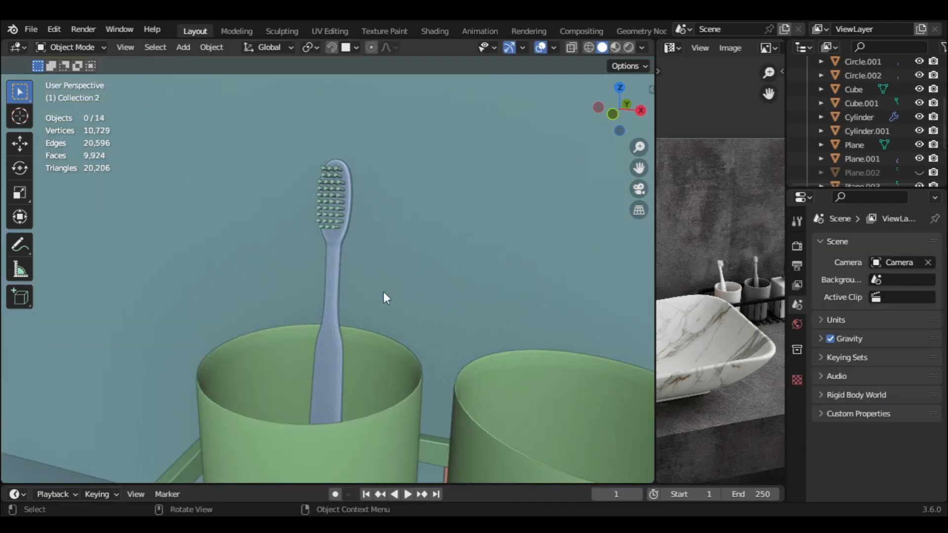
scroll(421, 292, "down", 2)
scroll(342, 322, "down", 6)
scroll(340, 325, "down", 5)
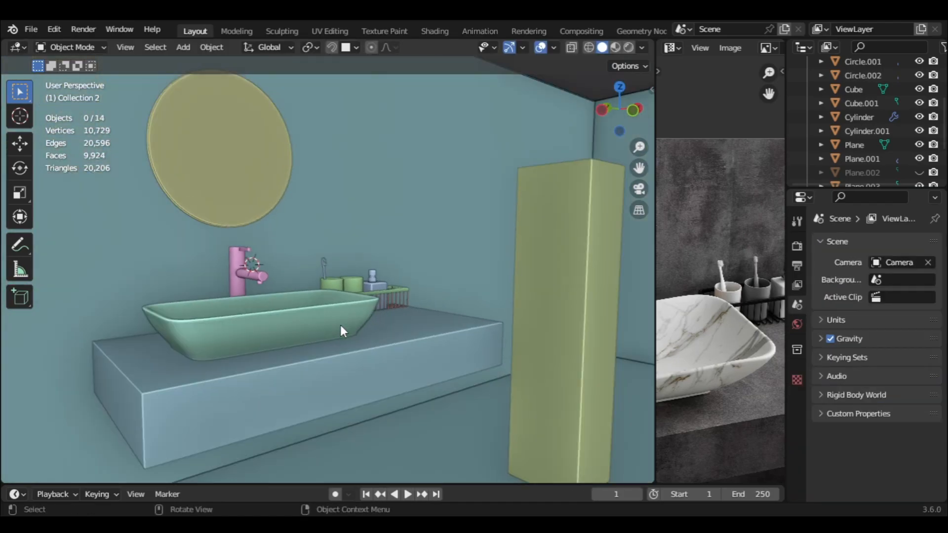